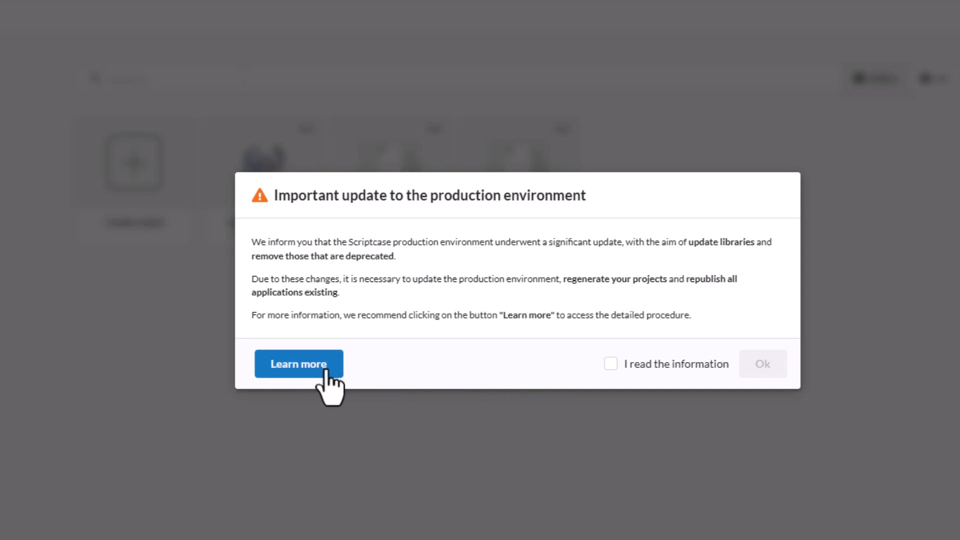
# Tick 'I read the information' on the production environment update notice and close it.
pyautogui.click(610, 364)
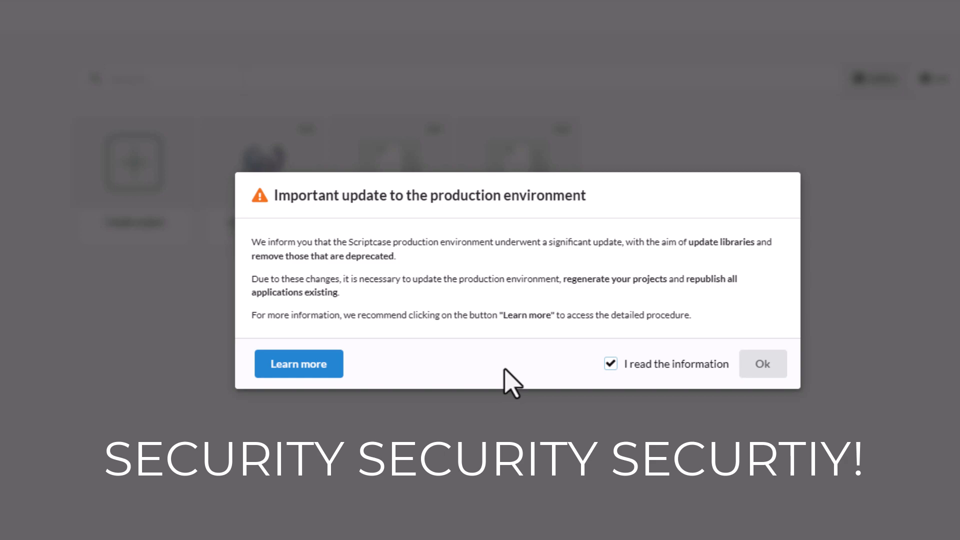
pyautogui.click(764, 368)
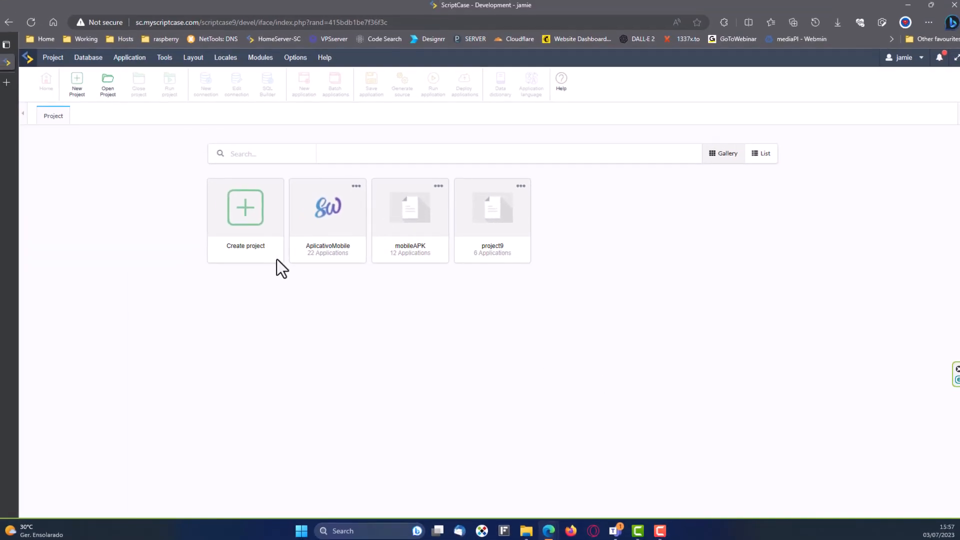
# Run Check ScriptCase Update from Options > Settings, closing the error popup along the way.
pyautogui.click(297, 60)
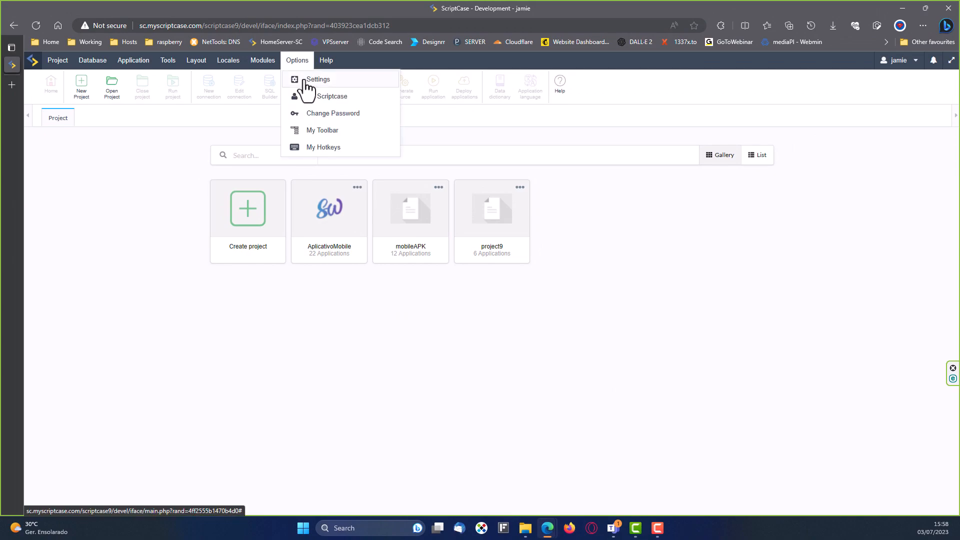
pyautogui.click(313, 80)
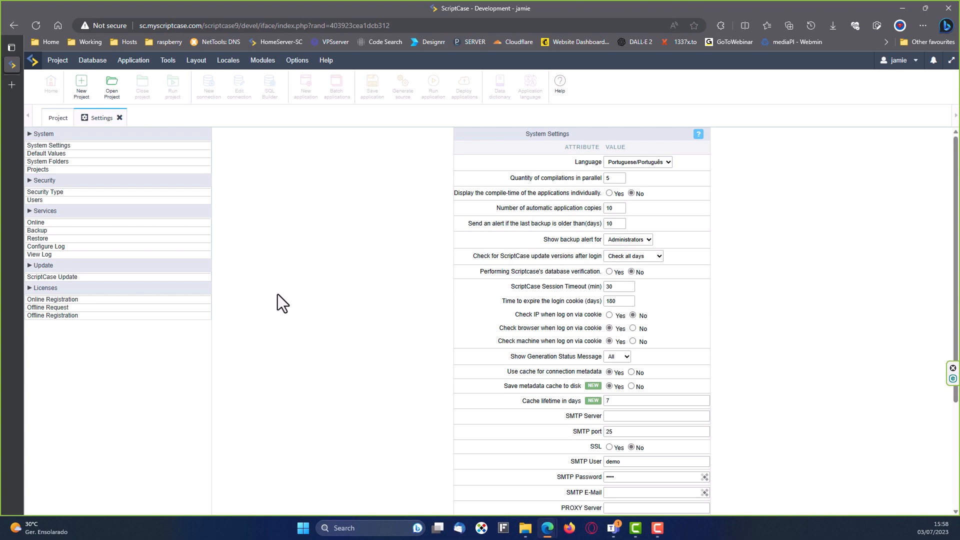
pyautogui.click(44, 278)
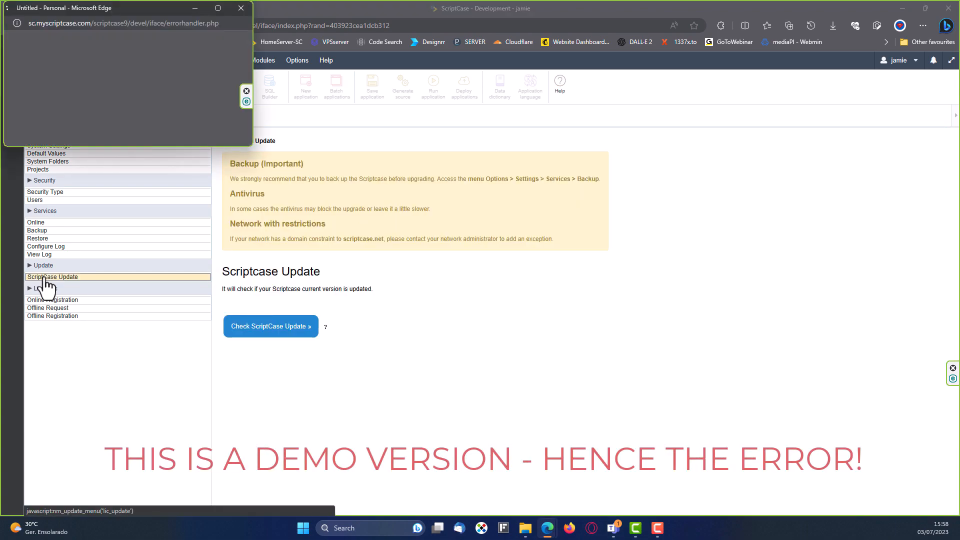
pyautogui.moveTo(126, 8); pyautogui.dragTo(655, 114)
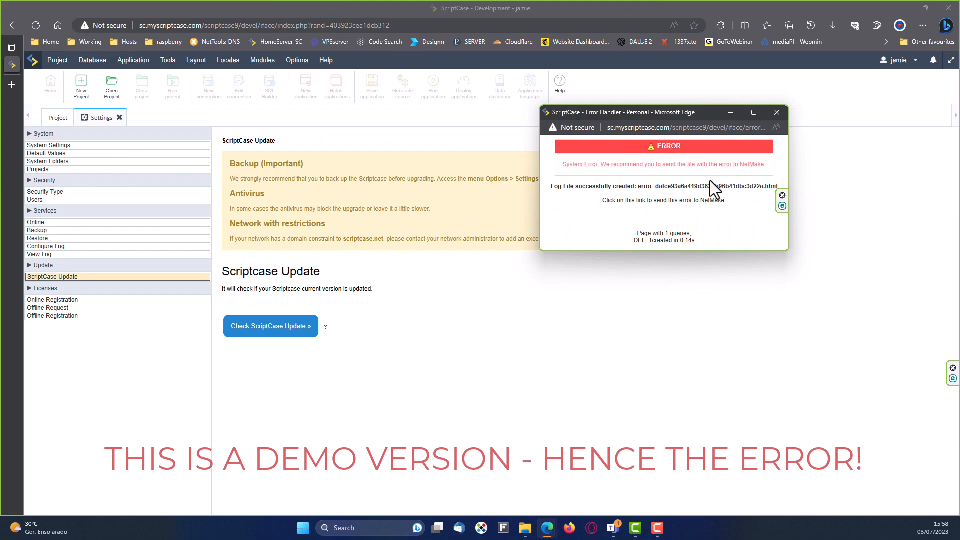
pyautogui.click(778, 111)
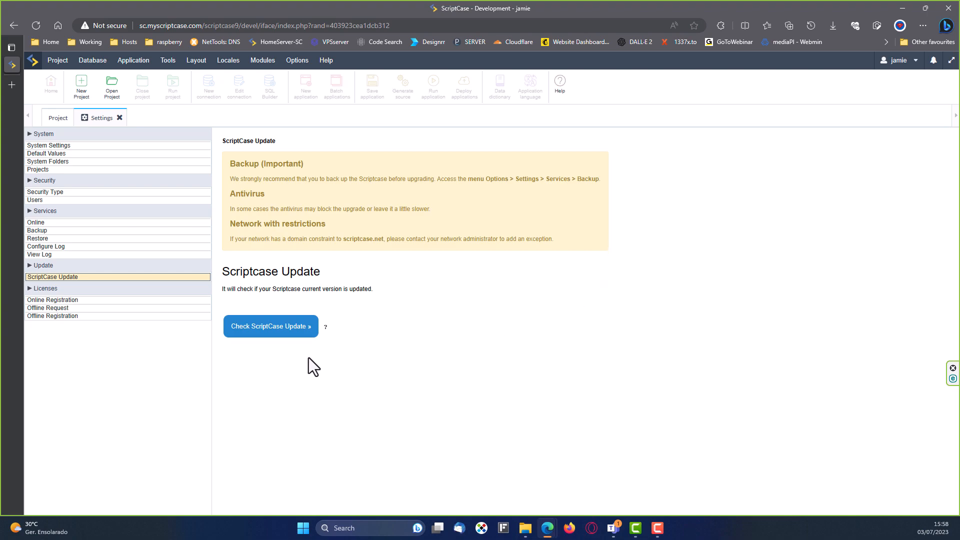
pyautogui.click(266, 334)
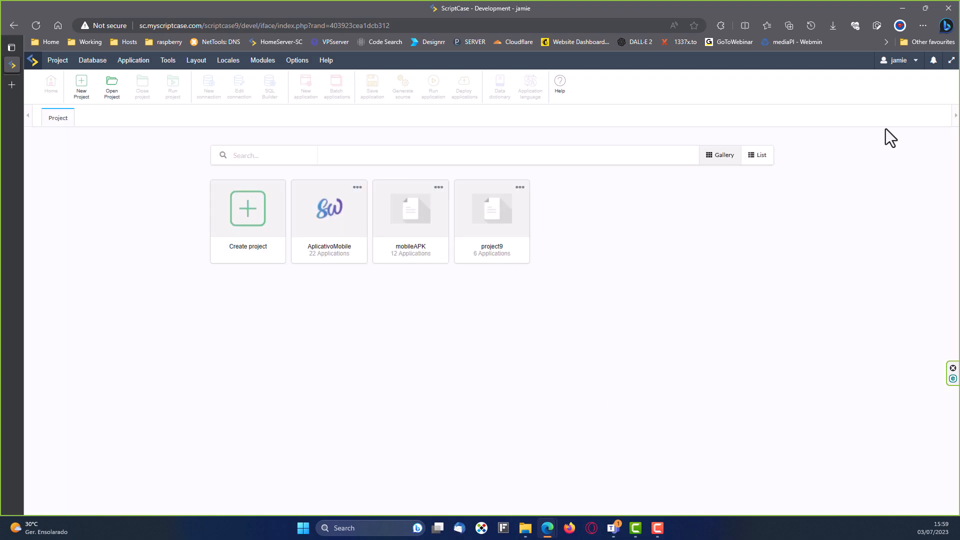
pyautogui.click(898, 61)
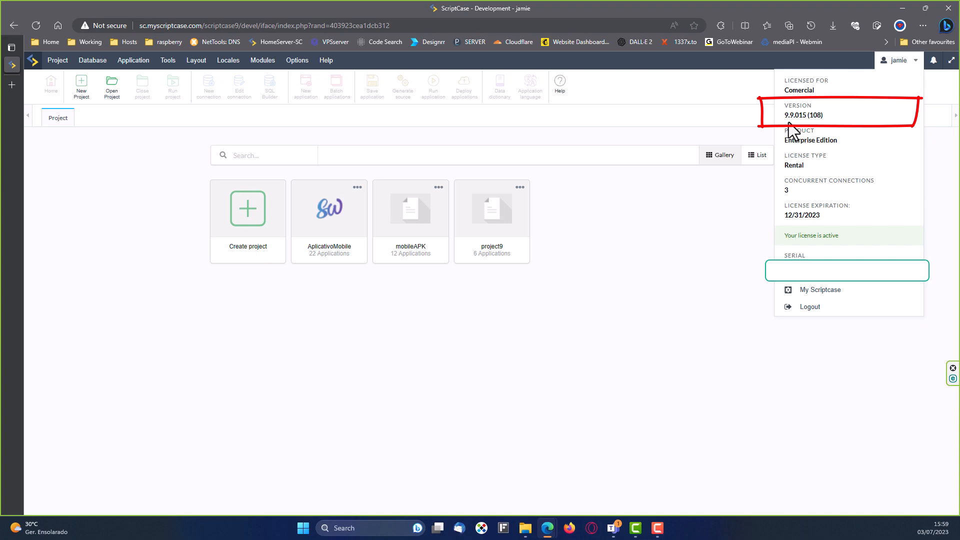
pyautogui.moveTo(783, 115); pyautogui.dragTo(806, 115)
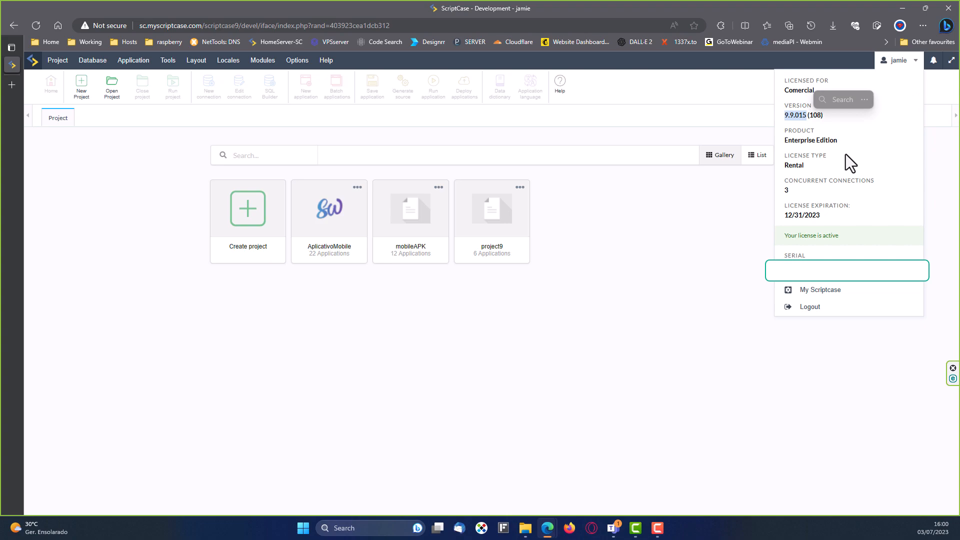
pyautogui.click(645, 242)
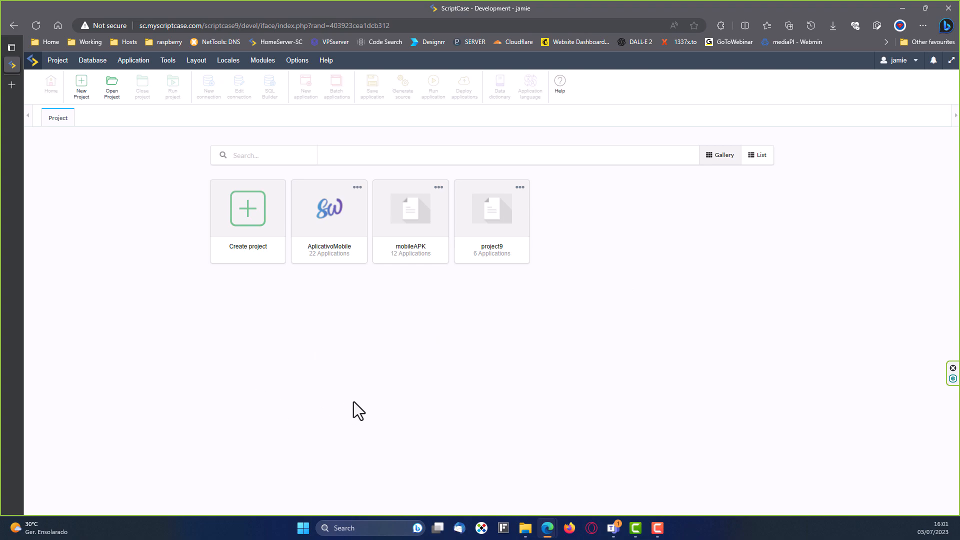
# Open the mobileAPK project and launch Project > Deploy.
pyautogui.click(409, 215)
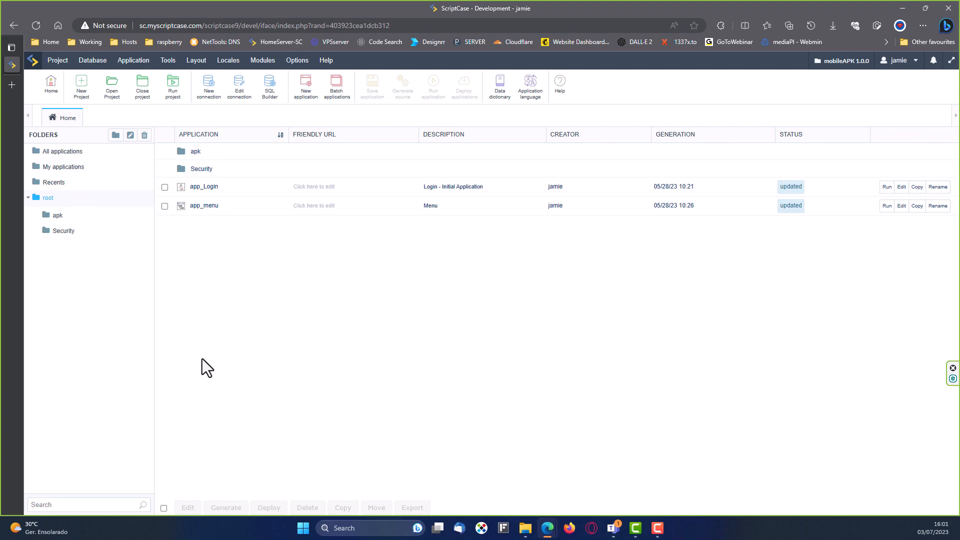
pyautogui.click(58, 60)
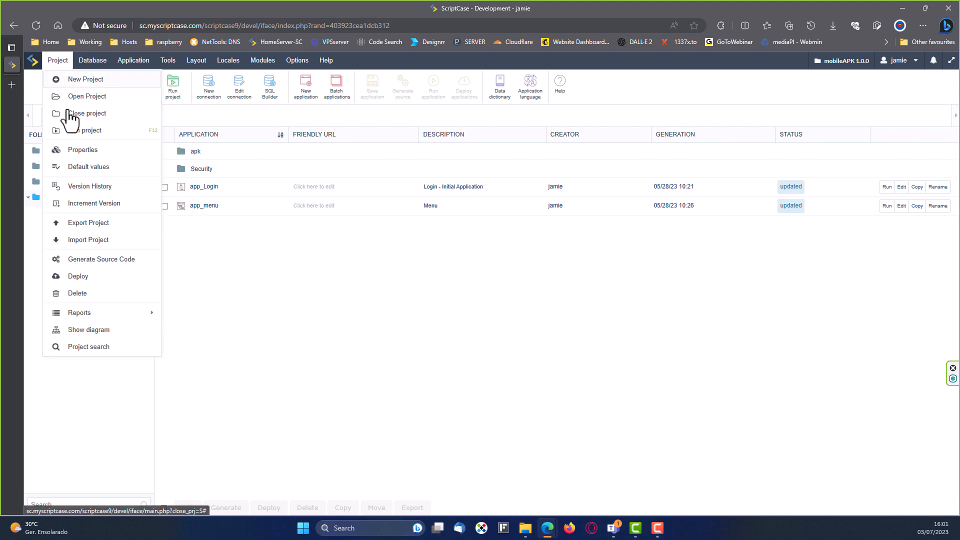
pyautogui.click(79, 276)
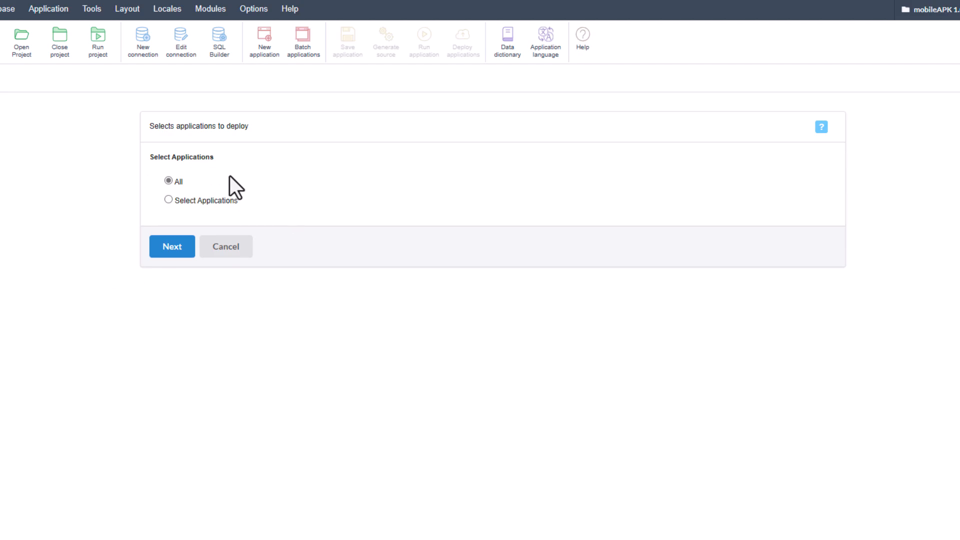
# Advance the deploy wizard with All applications and the Typical (recommended) deployment type.
pyautogui.click(169, 250)
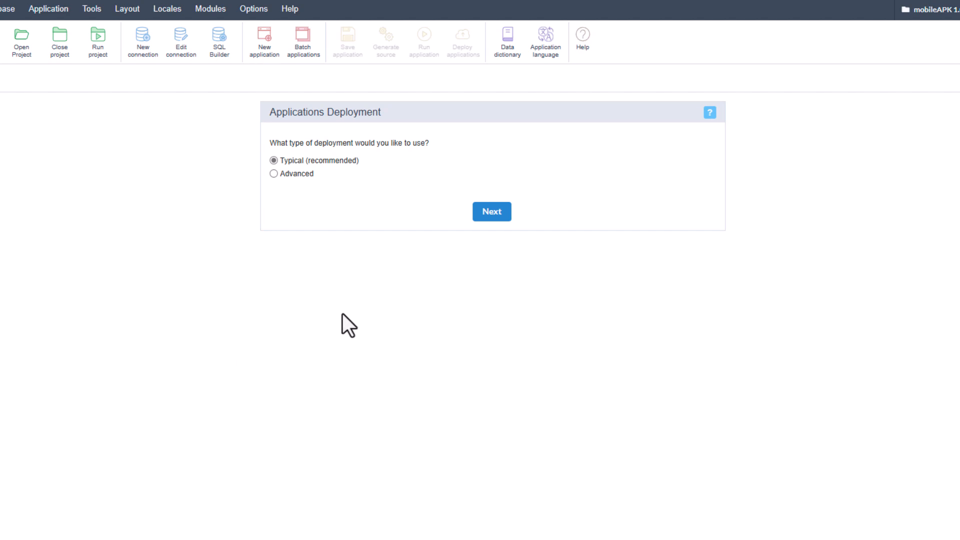
pyautogui.click(492, 215)
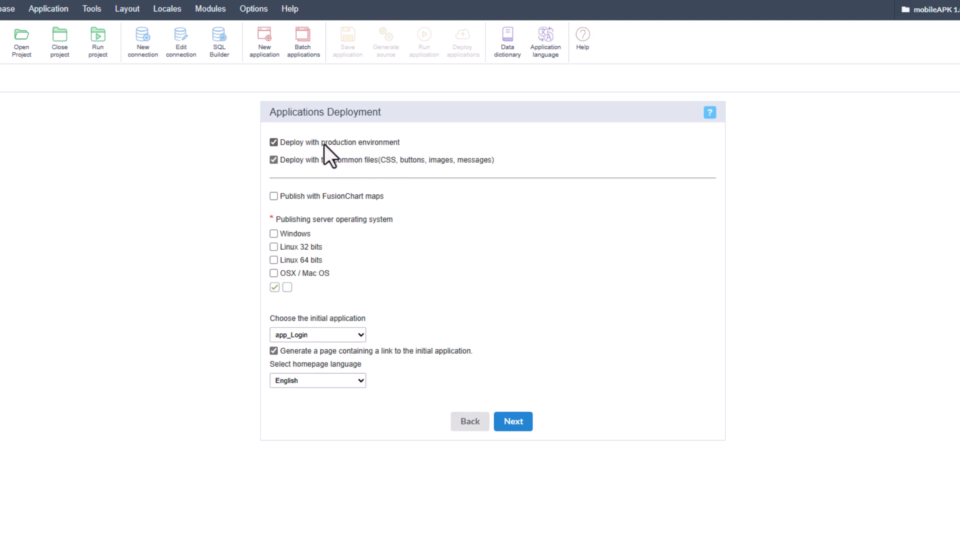
pyautogui.click(274, 142)
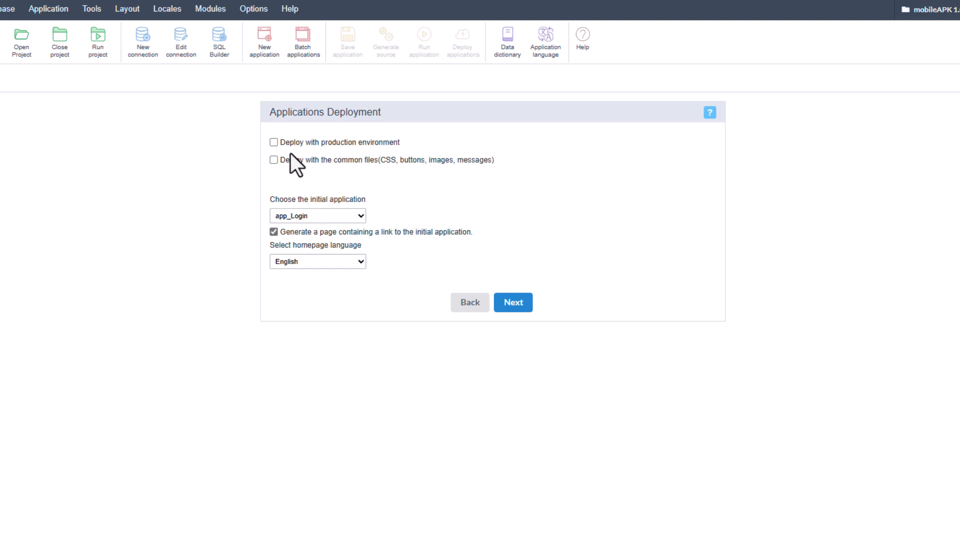
pyautogui.click(273, 143)
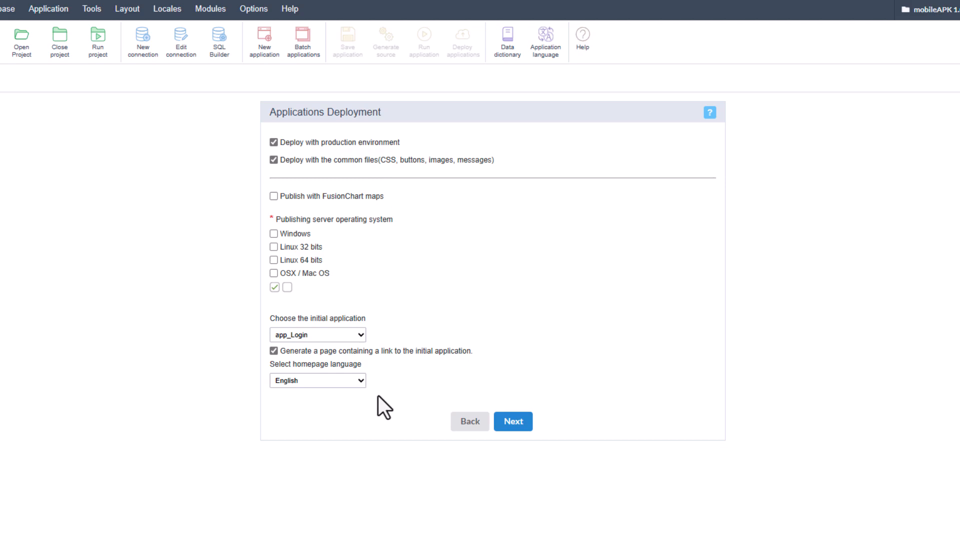
pyautogui.click(290, 381)
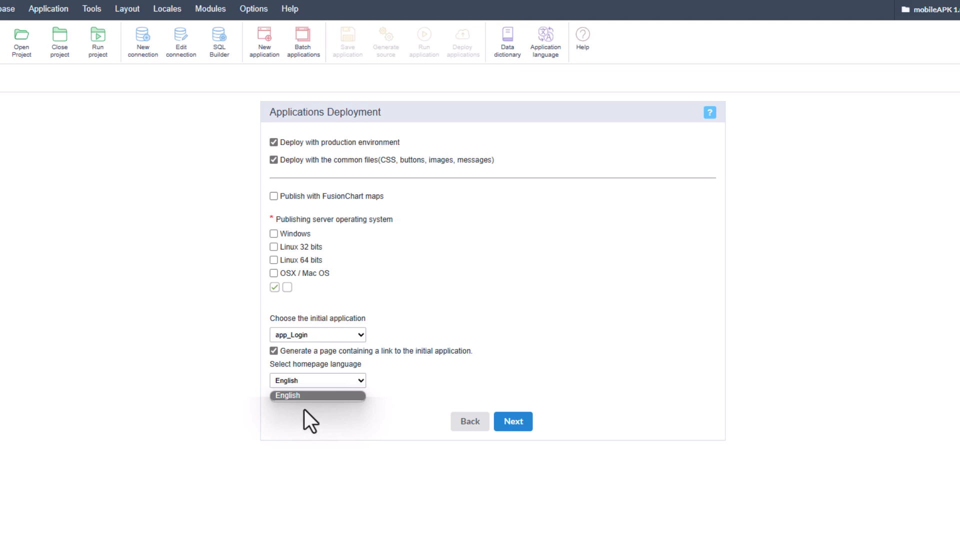
pyautogui.click(281, 356)
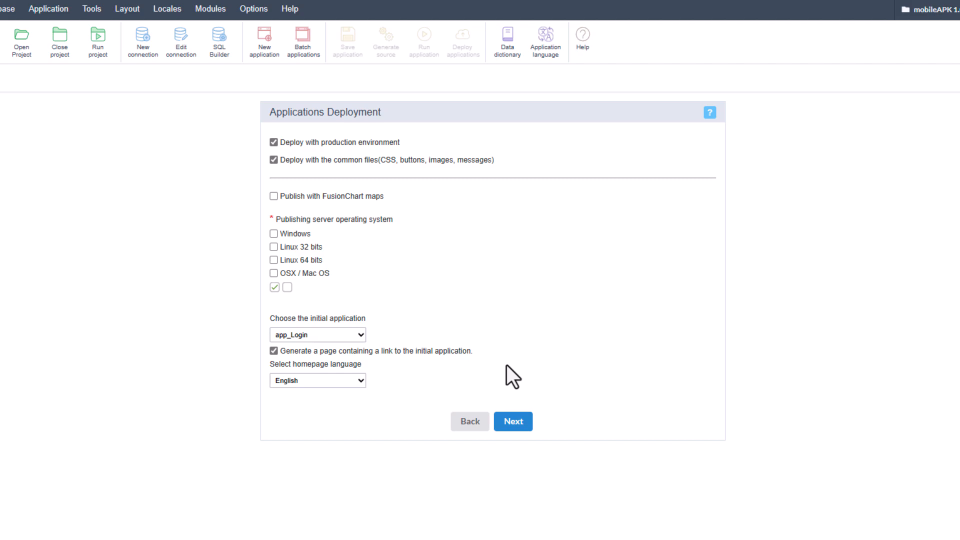
# Dismiss the missing OS warning and set Linux 64 bits as the publishing server system.
pyautogui.click(512, 423)
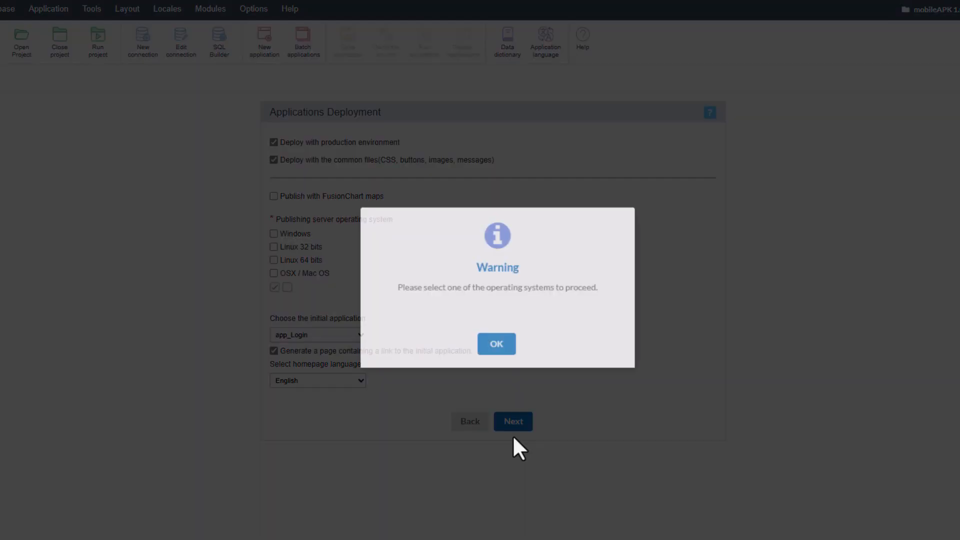
pyautogui.click(497, 348)
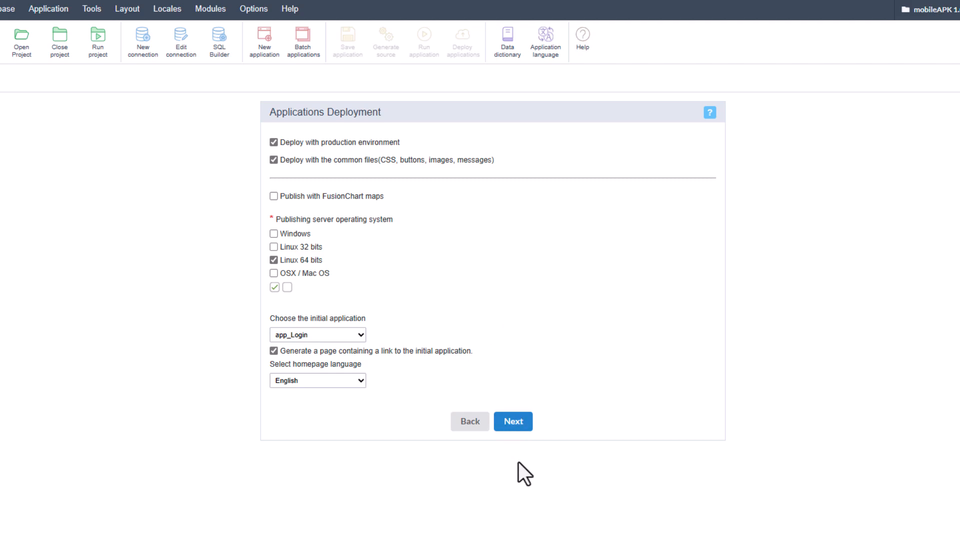
pyautogui.click(514, 425)
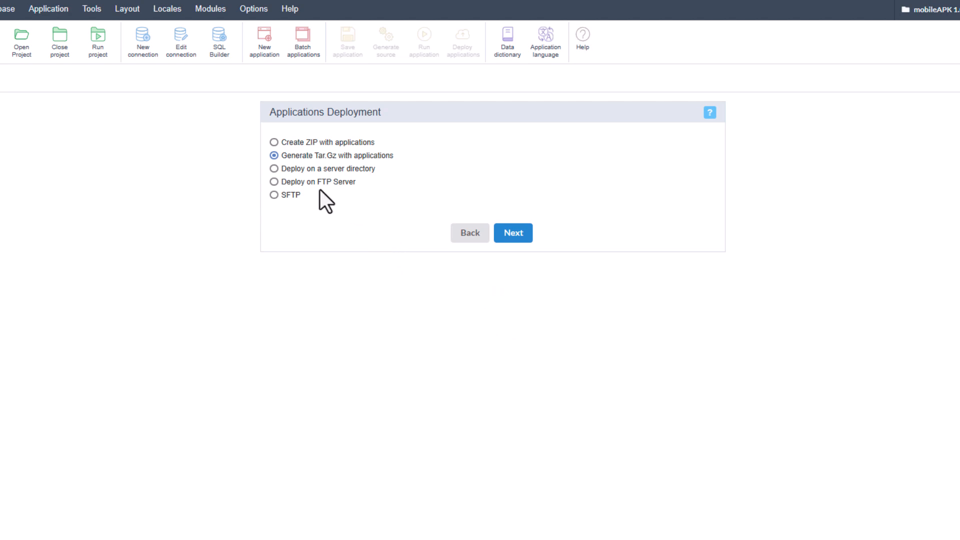
# Select 'Create ZIP with applications' as the deployment method and generate the package.
pyautogui.click(275, 169)
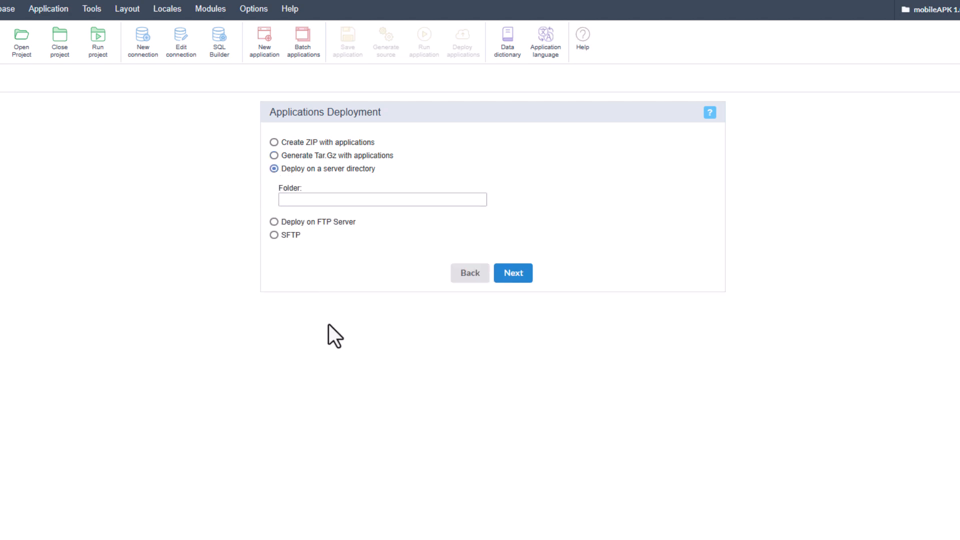
pyautogui.click(274, 142)
pyautogui.click(515, 234)
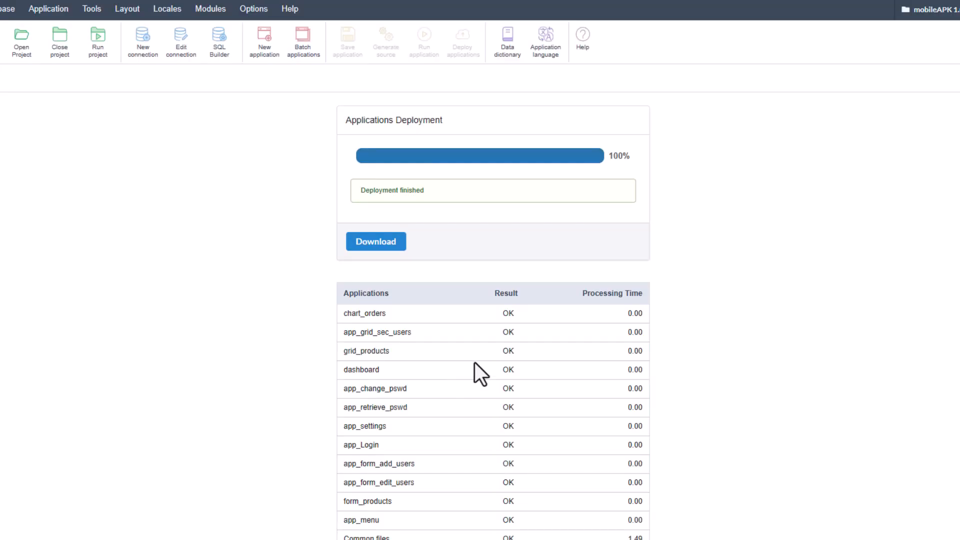
# Review the deployment results table showing OK for every application at 100%.
pyautogui.scroll(-1, 478, 343)
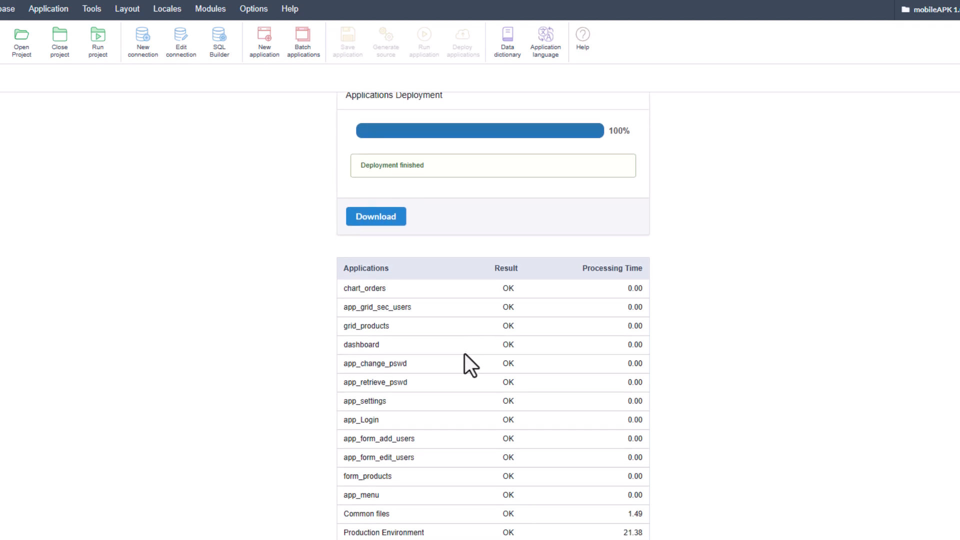
pyautogui.scroll(1, 460, 500)
# Download the finished mobileAPK_20230703120205000000.zip deployment package.
pyautogui.click(378, 244)
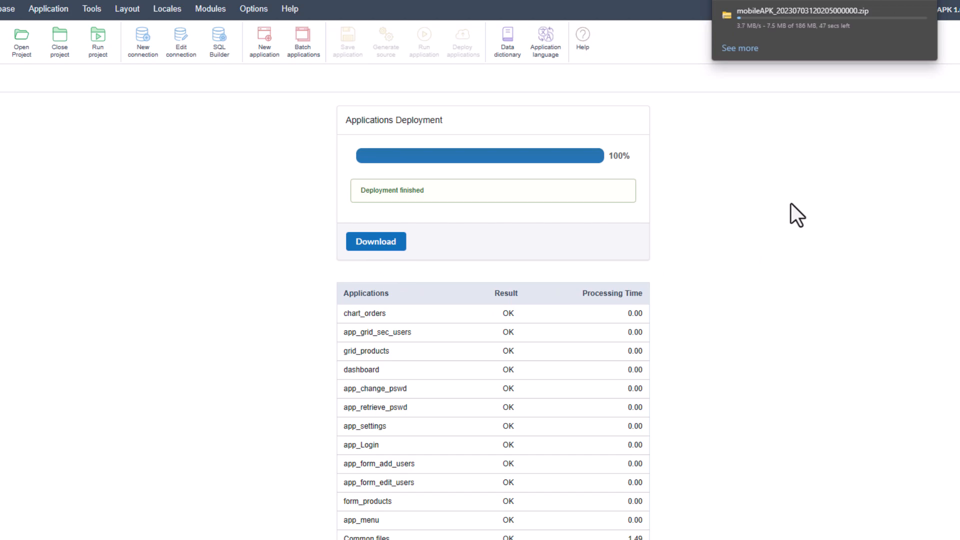
pyautogui.moveTo(753, 23)
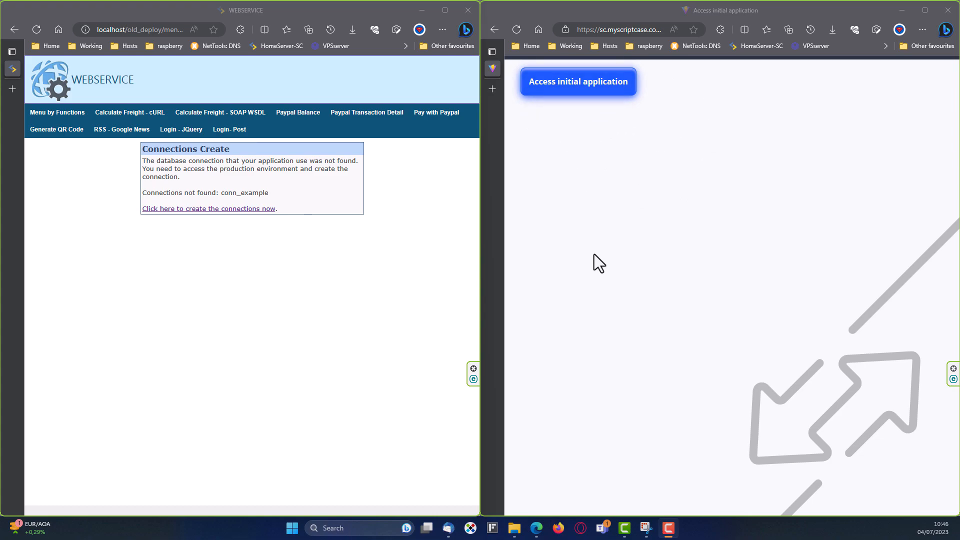
# Check the online app's address and follow the local 'Click here to create the connections now' link.
pyautogui.click(645, 30)
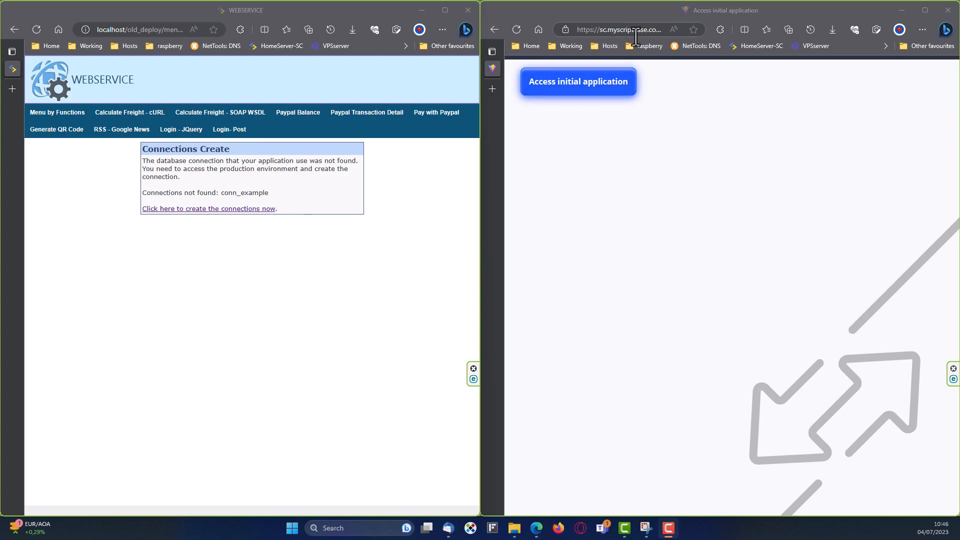
pyautogui.click(673, 30)
pyautogui.moveTo(691, 30); pyautogui.dragTo(584, 29)
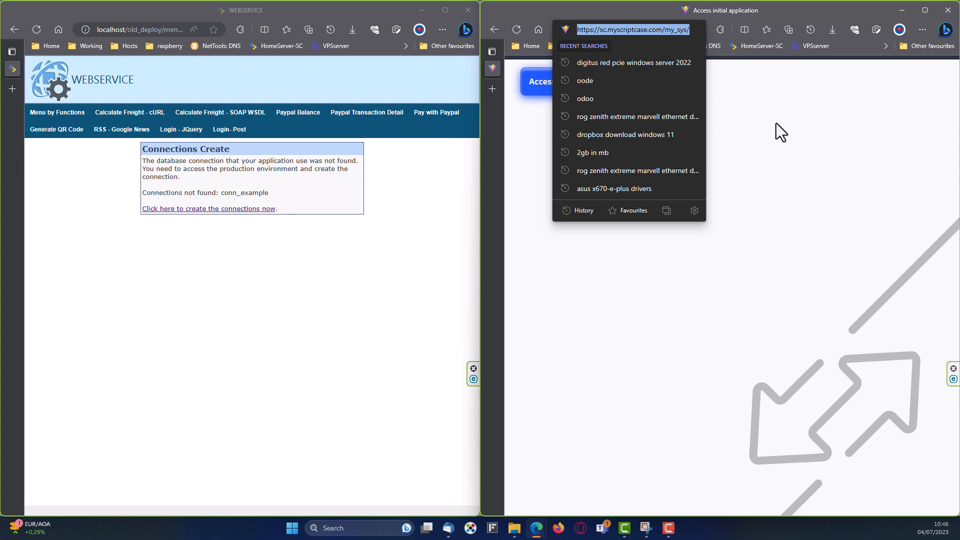
pyautogui.click(776, 123)
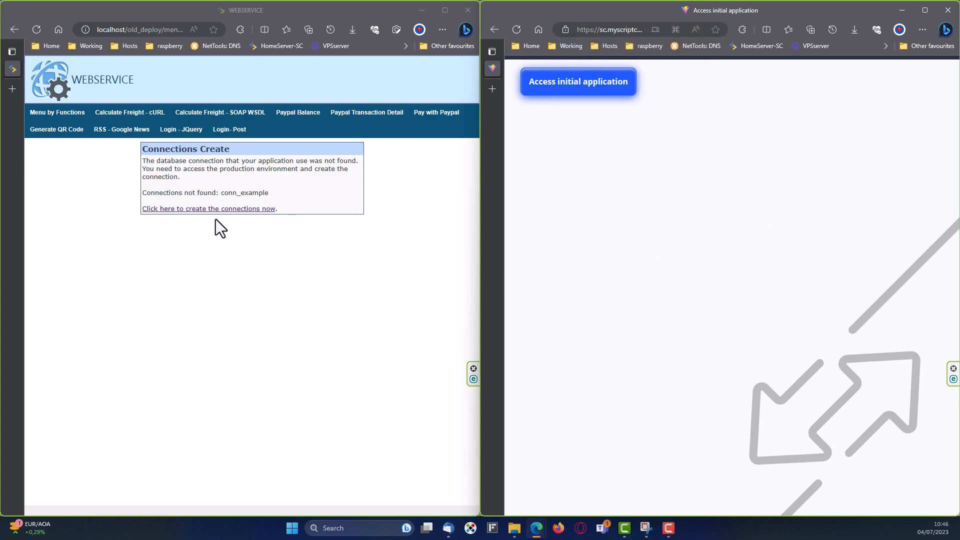
pyautogui.click(202, 210)
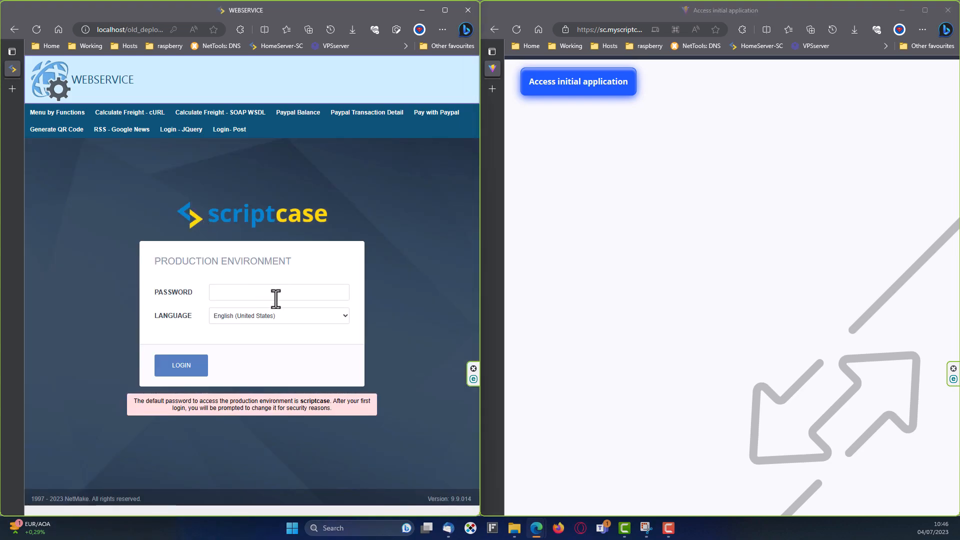
# Open the online initial application, translate it into English, and start Create Connection.
pyautogui.click(584, 93)
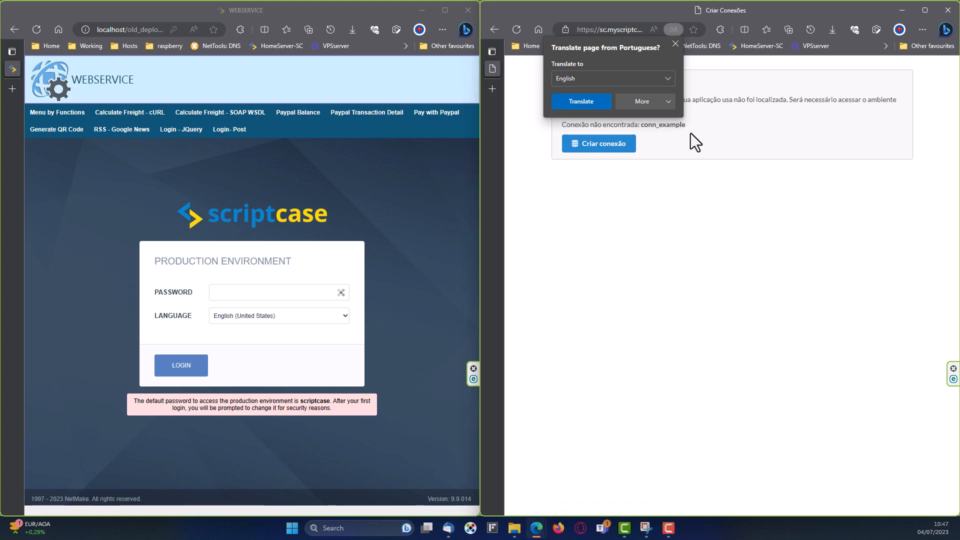
pyautogui.click(675, 44)
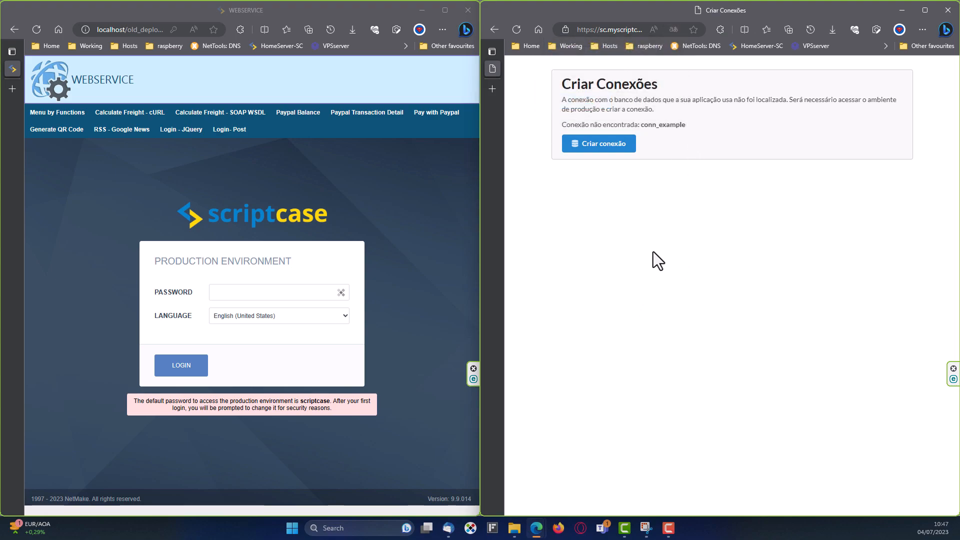
pyautogui.click(673, 29)
pyautogui.click(581, 102)
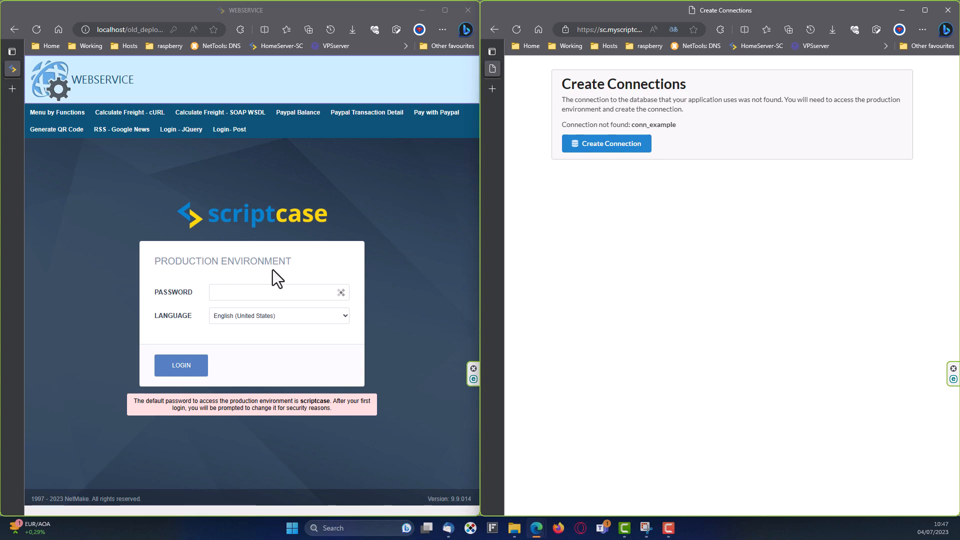
pyautogui.click(608, 145)
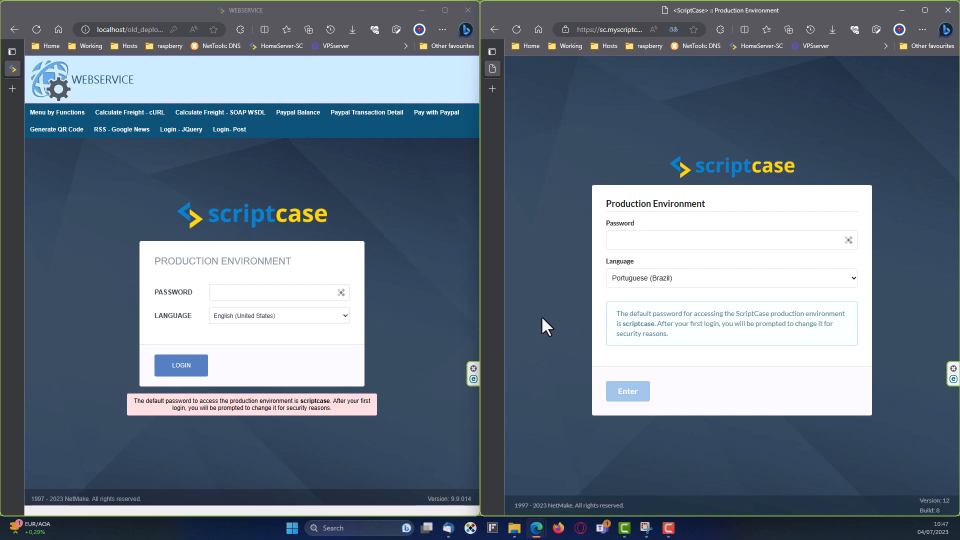
# Enter the default password in the online and local Password fields and log in to both.
pyautogui.click(258, 294)
pyautogui.click(545, 262)
pyautogui.moveTo(673, 336); pyautogui.dragTo(585, 325)
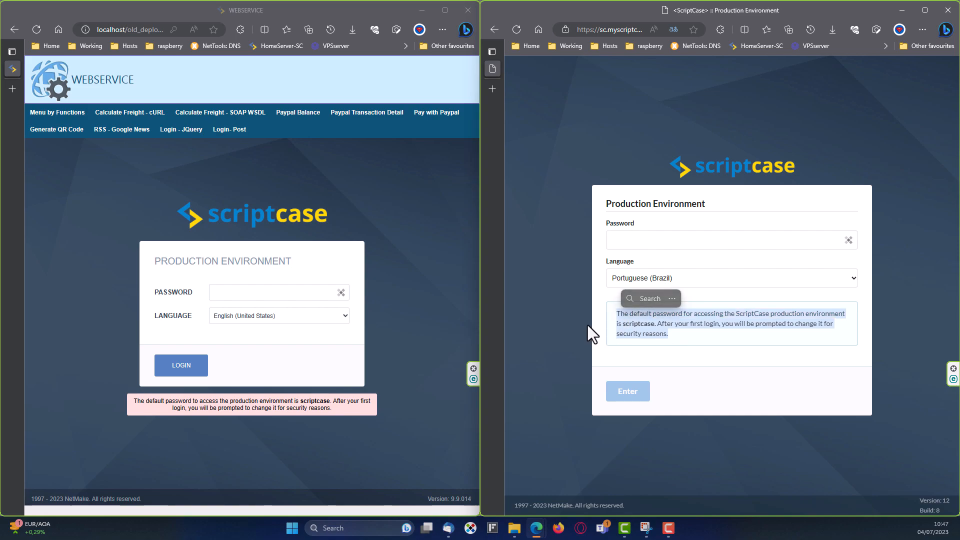
pyautogui.click(564, 350)
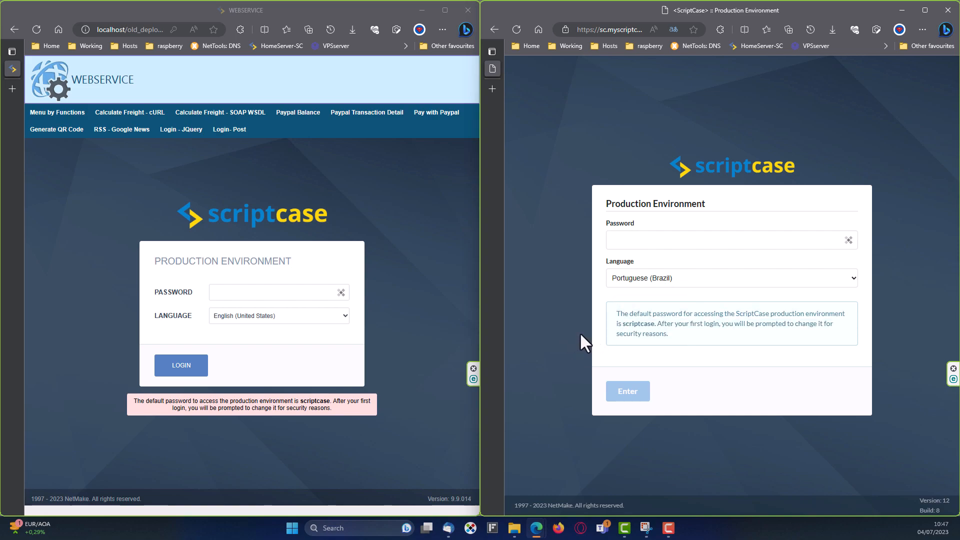
pyautogui.click(642, 243)
pyautogui.write('scriptcase')
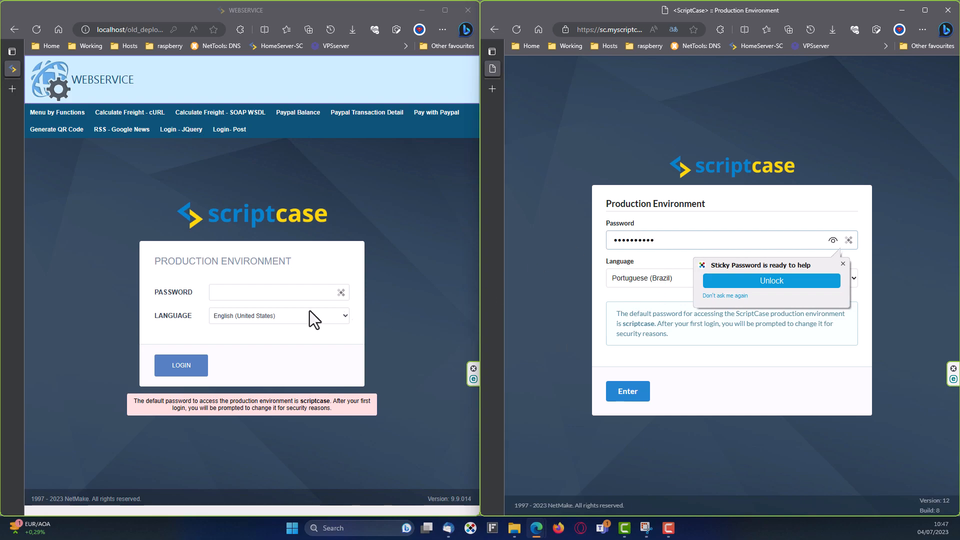
pyautogui.click(248, 295)
pyautogui.write('scriptcase')
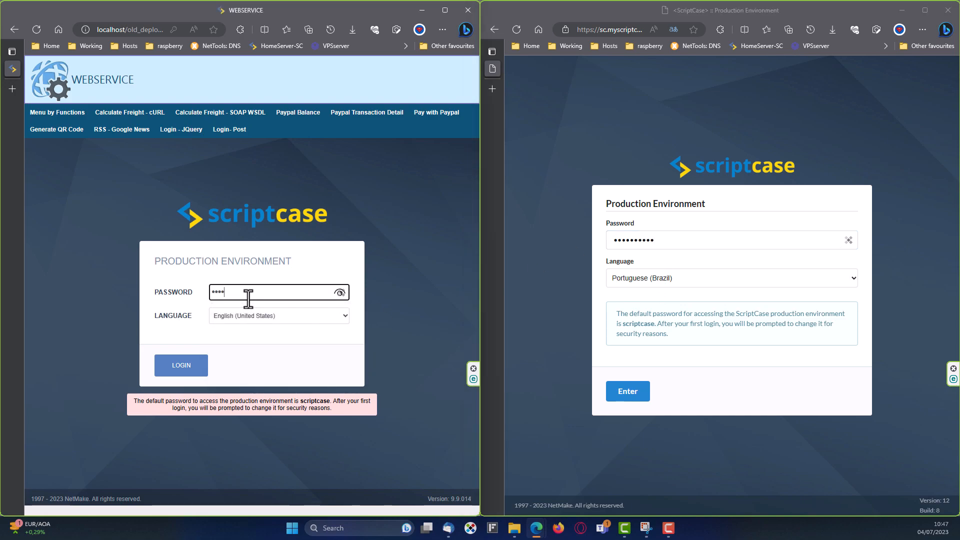
pyautogui.click(188, 364)
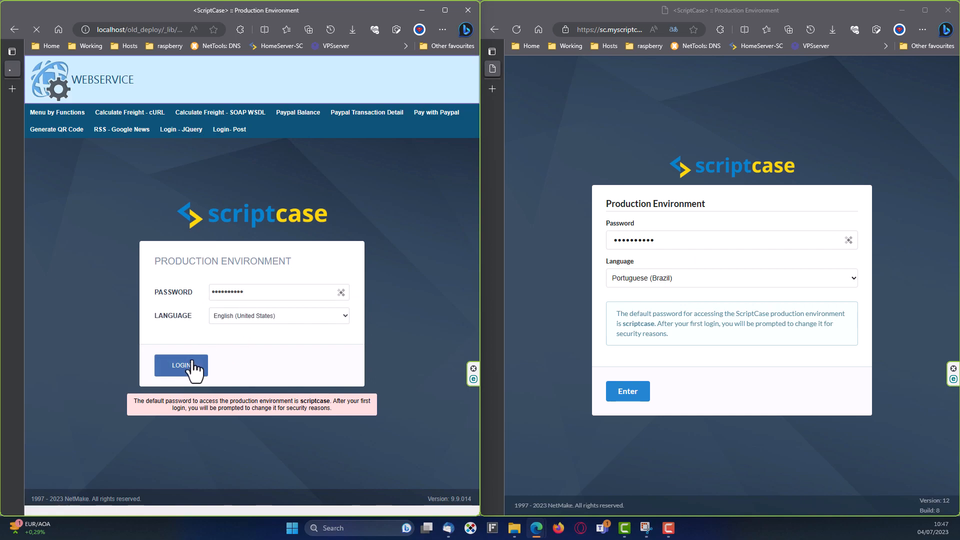
pyautogui.click(635, 396)
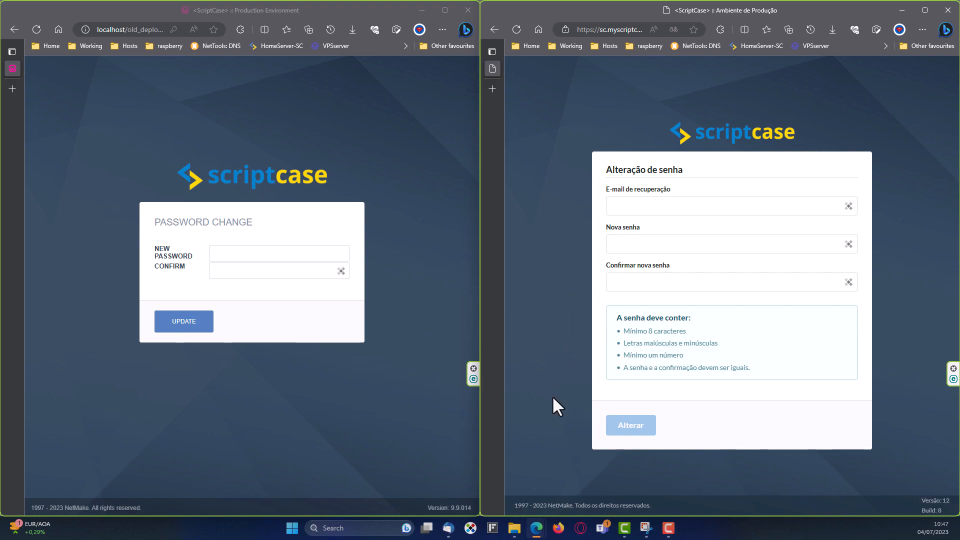
# In the online password form, enter a recovery e-mail and a new password.
pyautogui.click(642, 206)
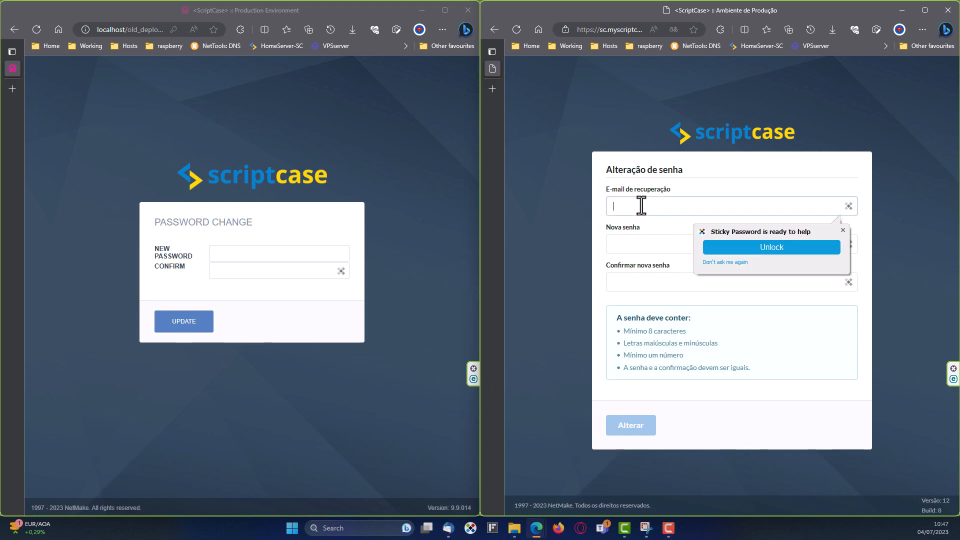
pyautogui.click(843, 230)
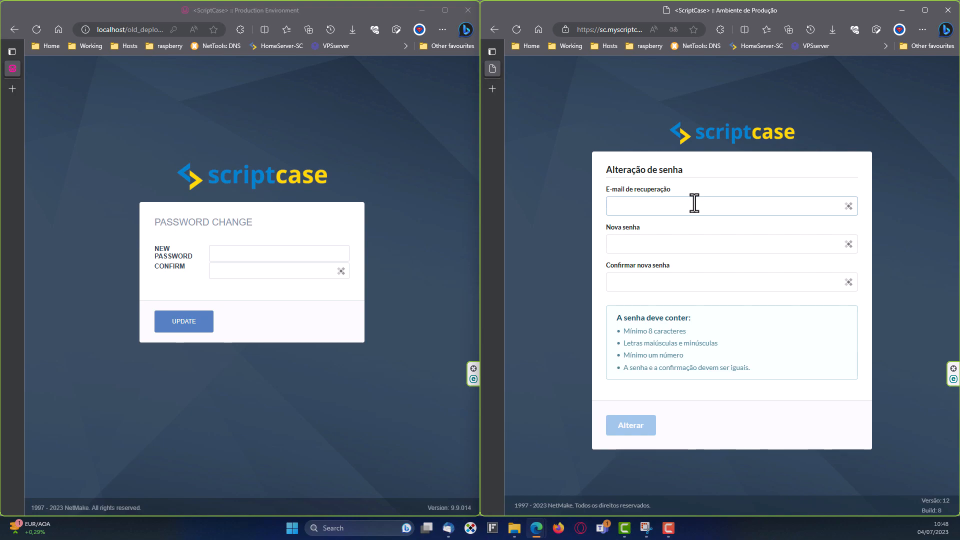
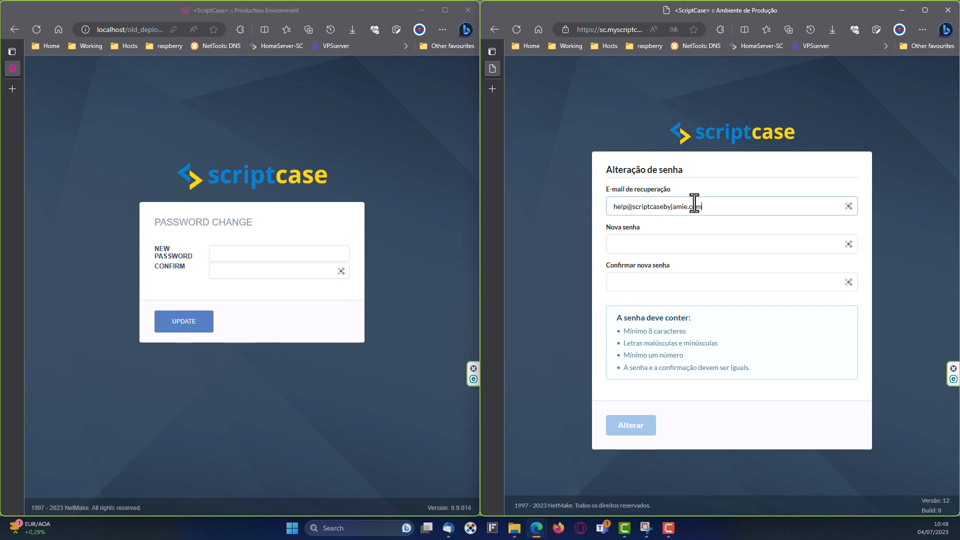
pyautogui.click(700, 246)
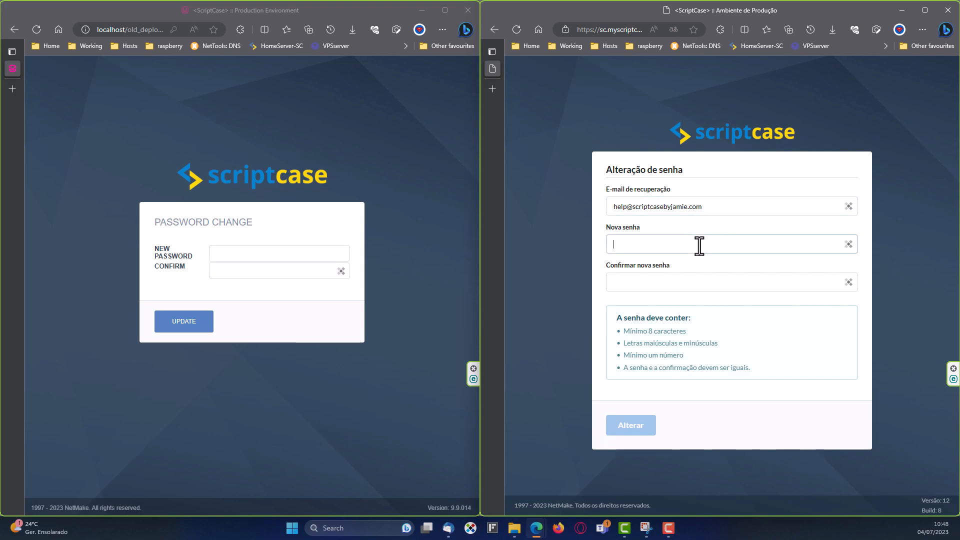
pyautogui.write('••••••••')
pyautogui.click(705, 282)
pyautogui.write('••••••••')
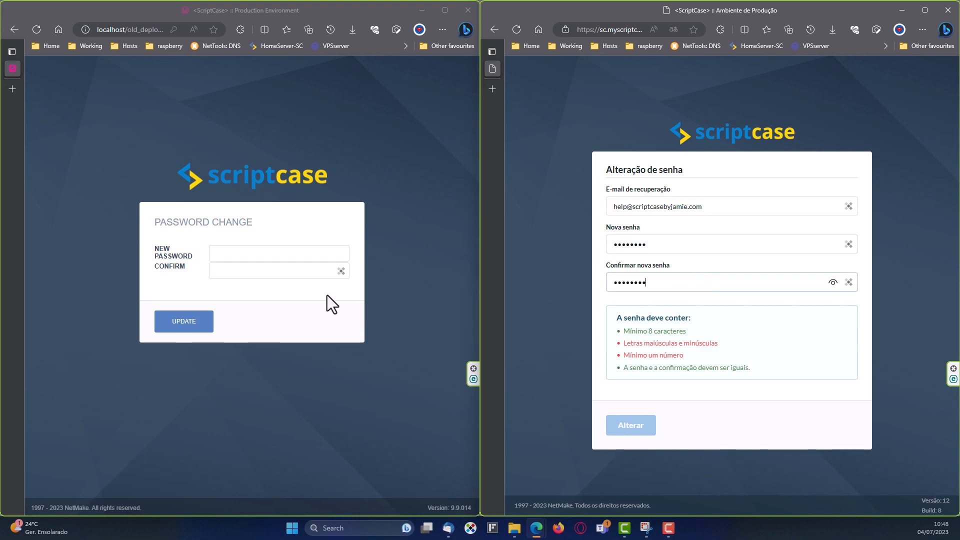
# Enter and confirm a new local production password, then save it with UPDATE.
pyautogui.click(252, 249)
pyautogui.write('•••••••')
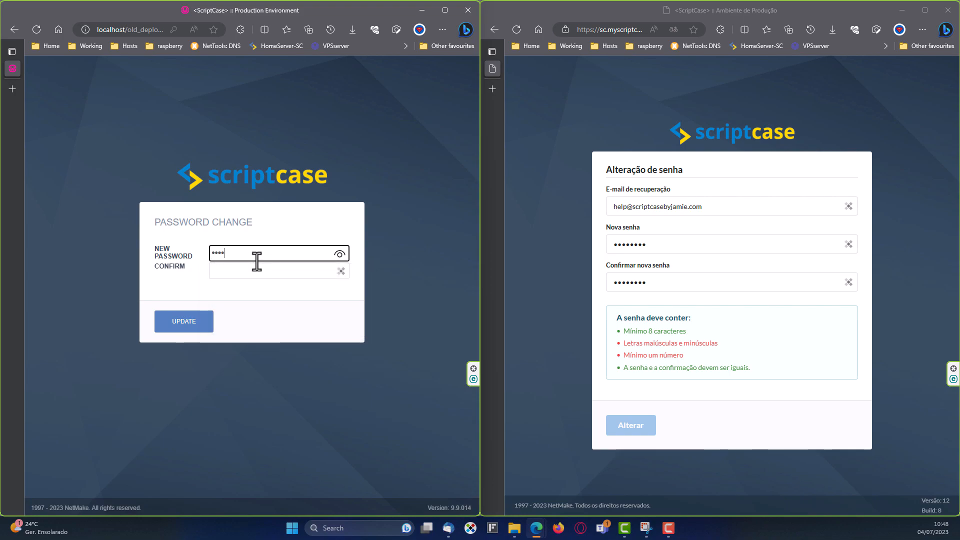
pyautogui.write('•')
pyautogui.click(289, 270)
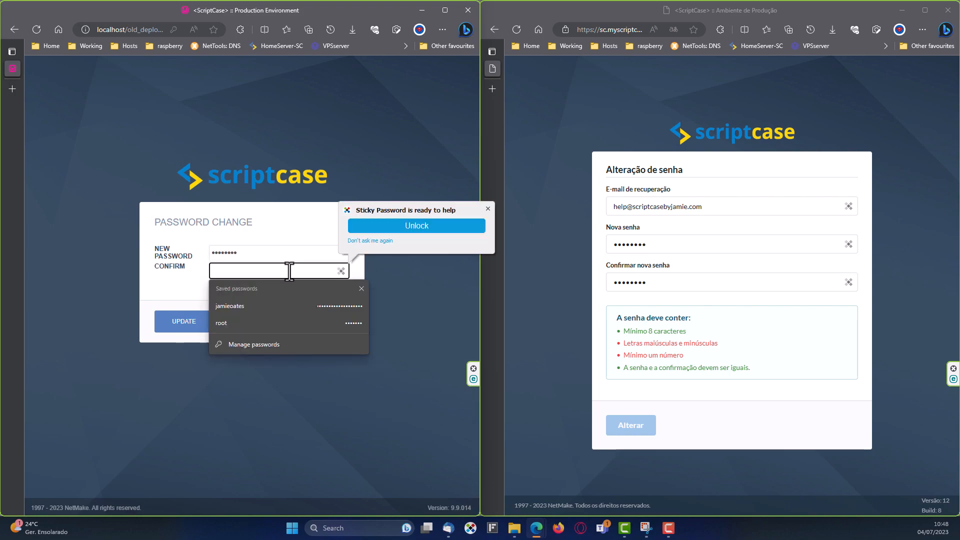
pyautogui.write('••••••••')
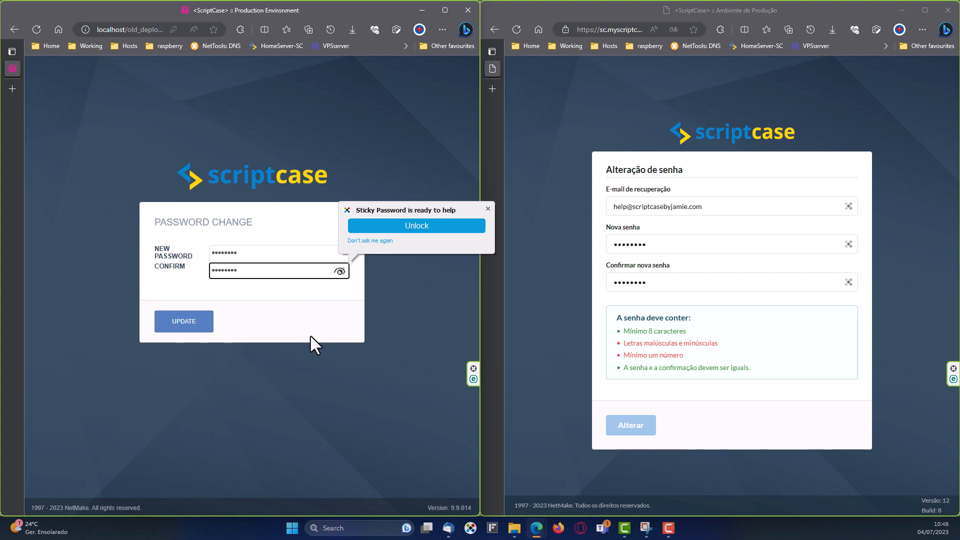
pyautogui.click(212, 324)
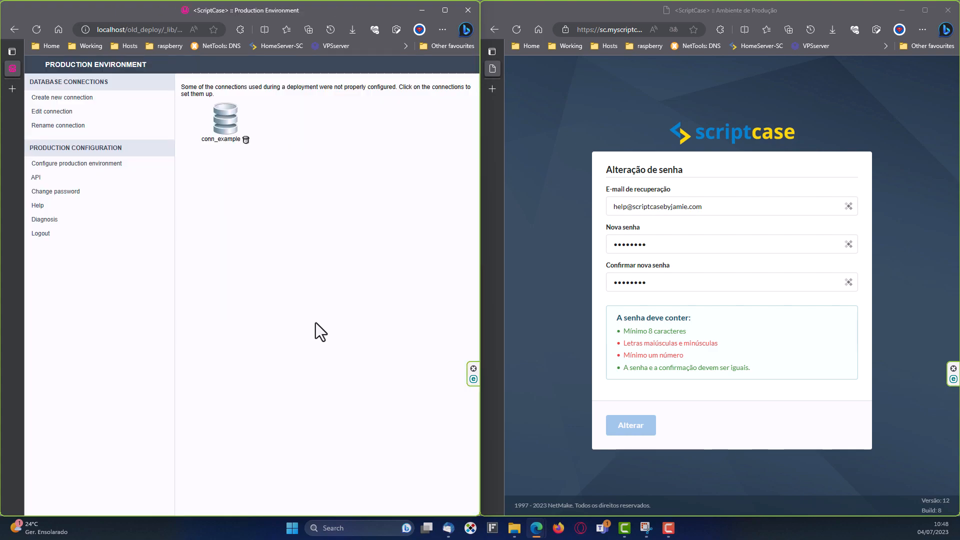
# Retype the new production password in Nova senha and Confirmar nova senha, then submit with Alterar.
pyautogui.click(634, 425)
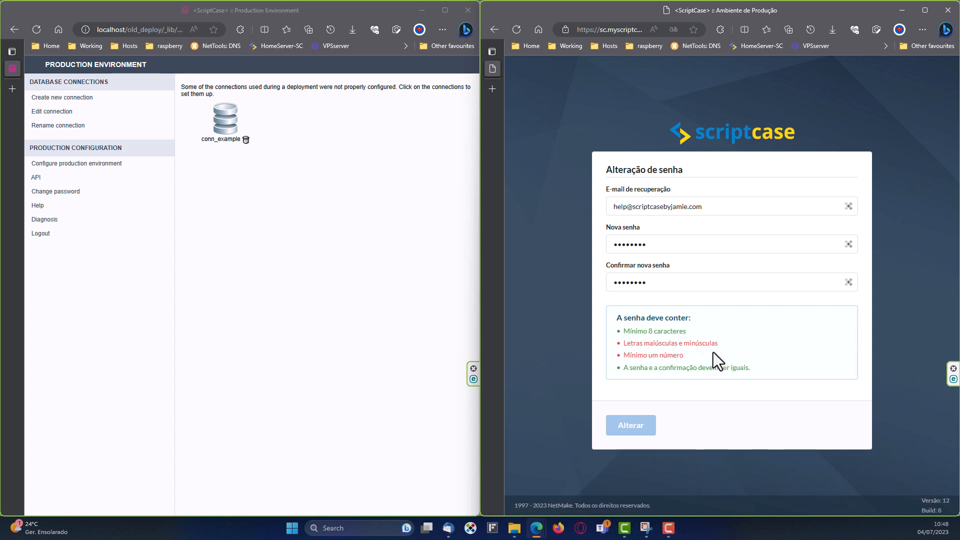
pyautogui.moveTo(662, 243); pyautogui.dragTo(608, 242)
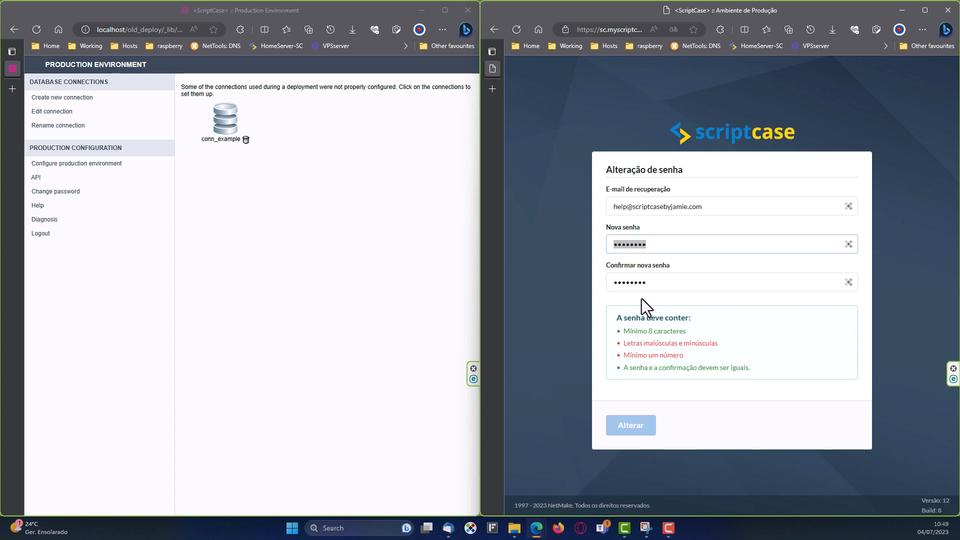
pyautogui.write('P')
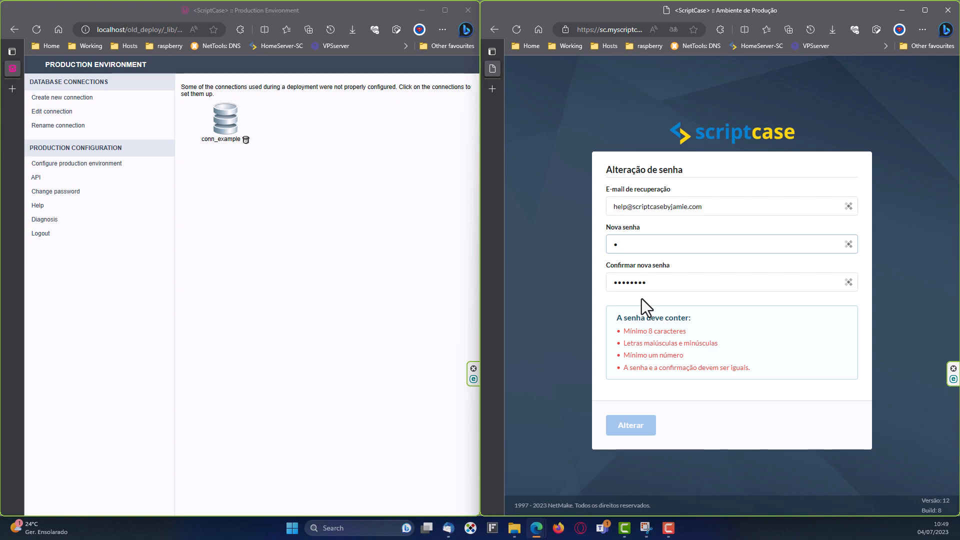
pyautogui.write('4ssw0rd12')
pyautogui.press('Tab')
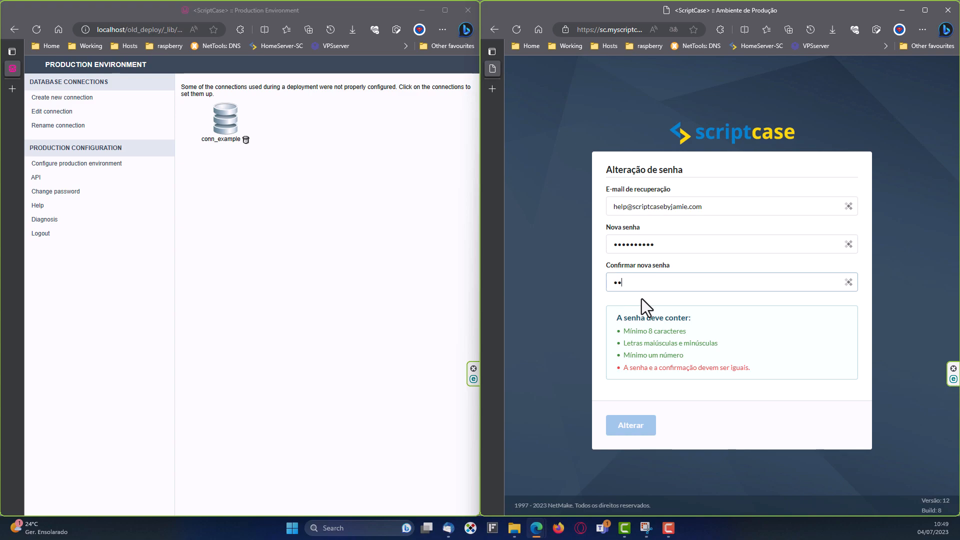
pyautogui.write('P4ssw0rd12')
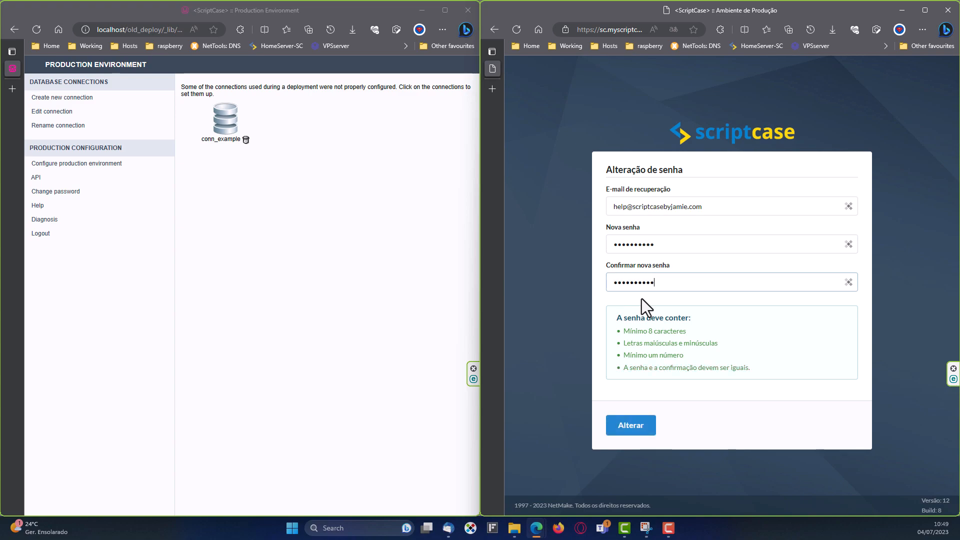
pyautogui.click(640, 425)
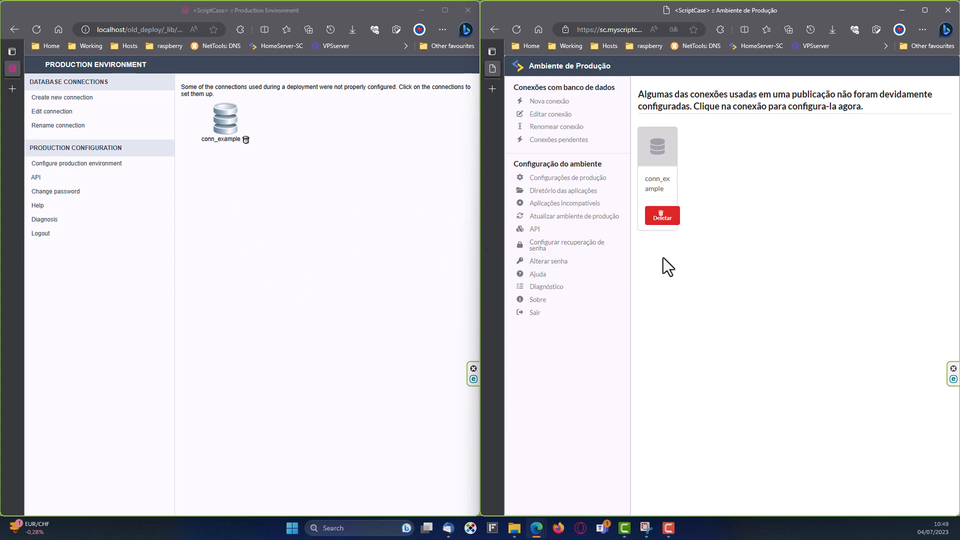
# Translate the Production Environment page from Portuguese to English and maximize the window.
pyautogui.click(675, 29)
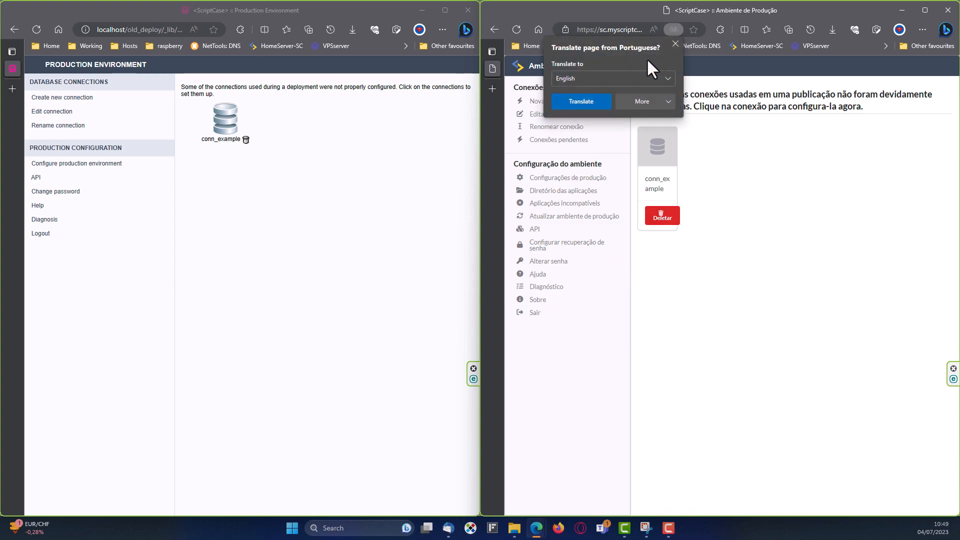
pyautogui.click(581, 101)
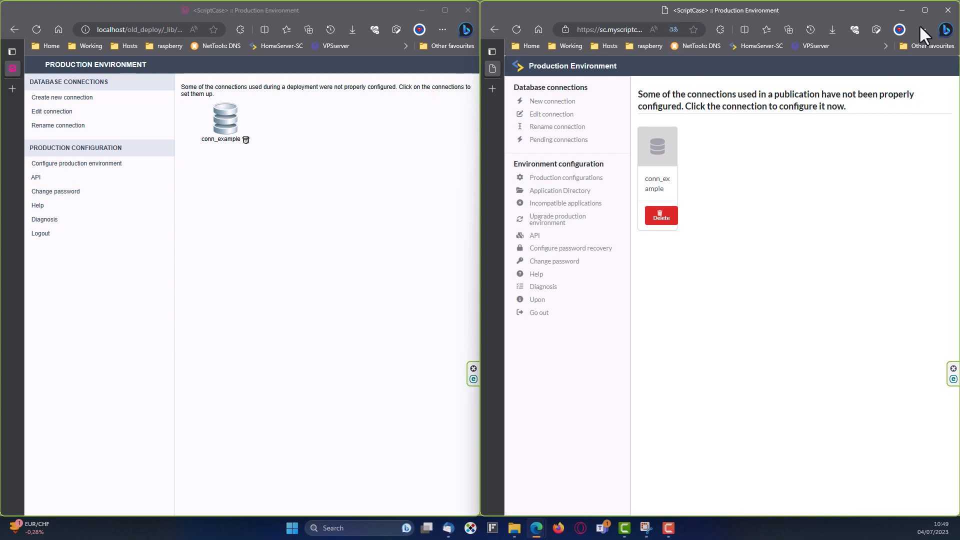
pyautogui.click(925, 10)
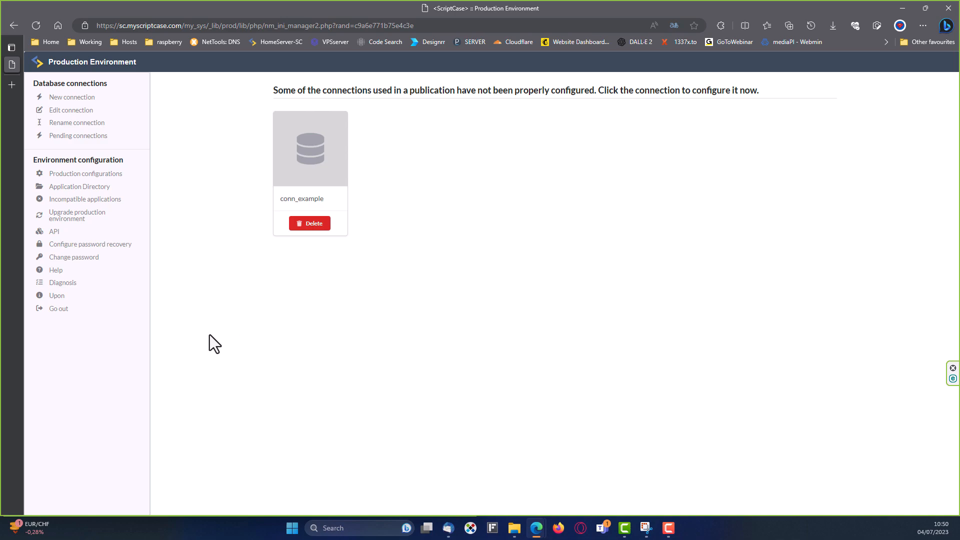
# Review a new MySQL / MariaDB connection form, including its advanced options.
pyautogui.click(70, 99)
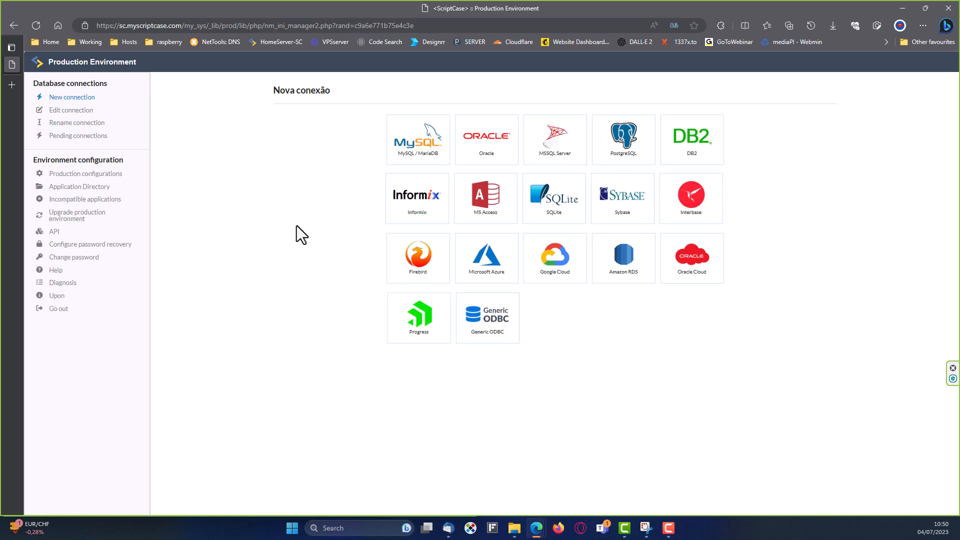
pyautogui.click(418, 145)
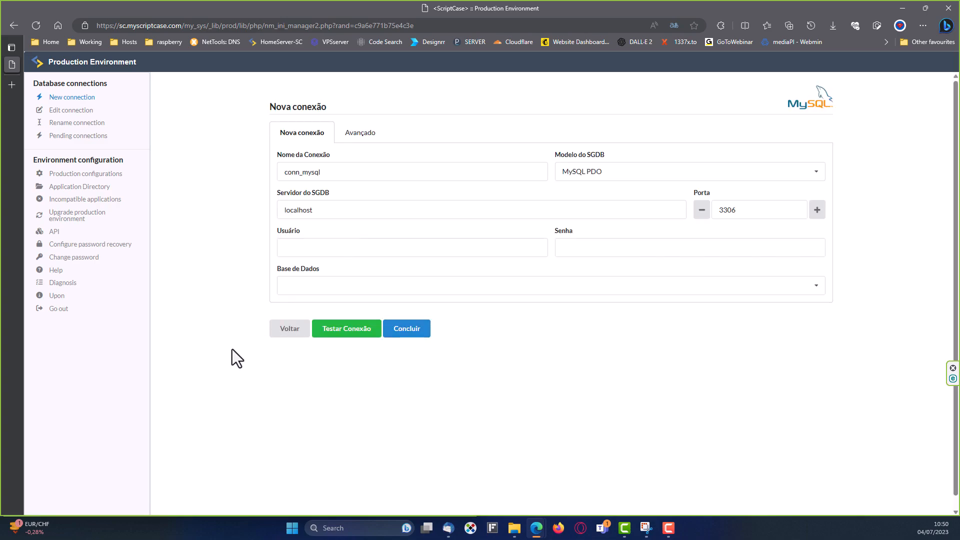
pyautogui.click(361, 133)
pyautogui.click(297, 138)
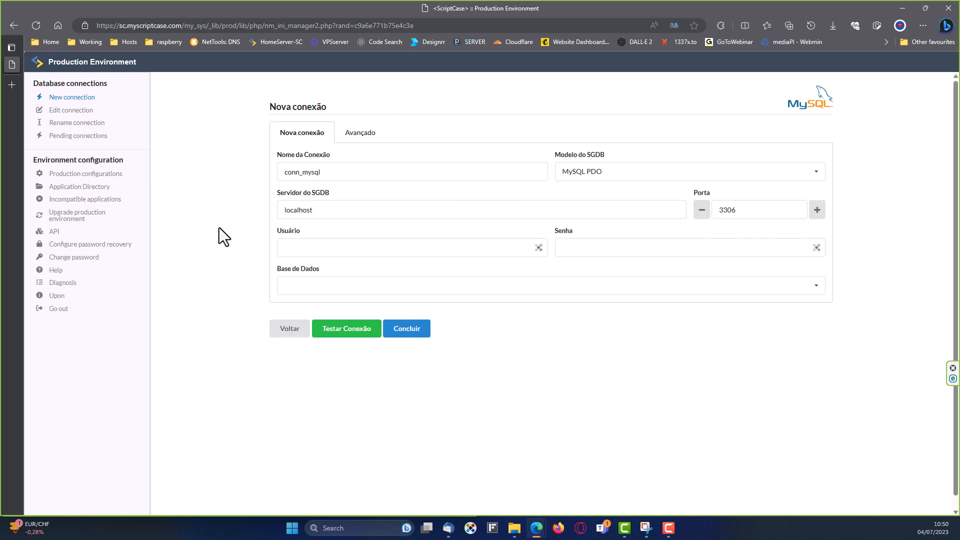
# Browse the Edit, Rename and Pending connections pages.
pyautogui.click(65, 111)
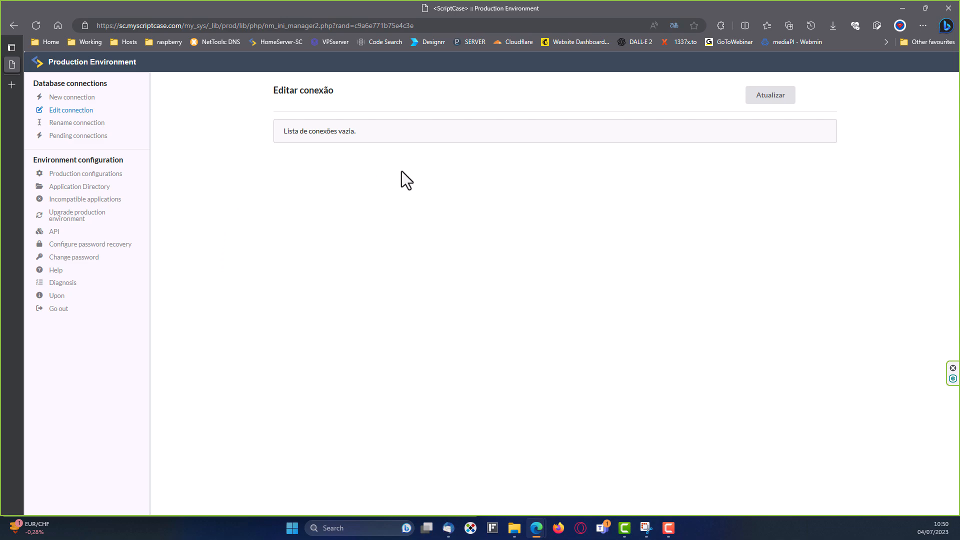
pyautogui.click(76, 135)
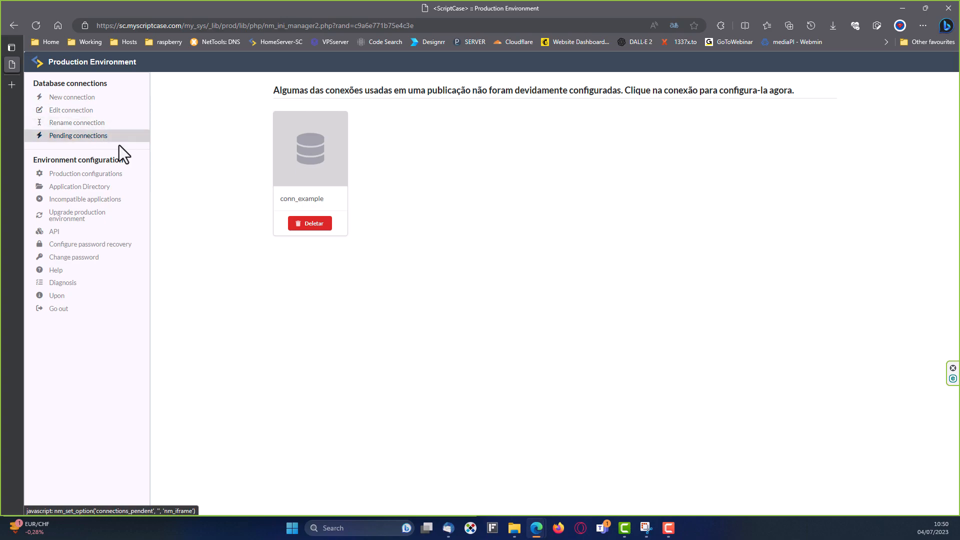
pyautogui.click(66, 111)
pyautogui.click(68, 124)
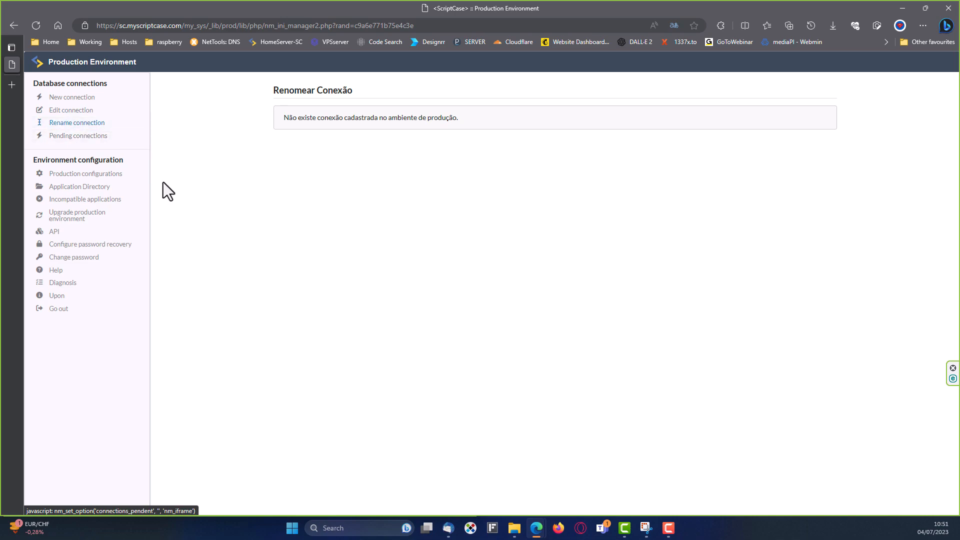
pyautogui.click(75, 136)
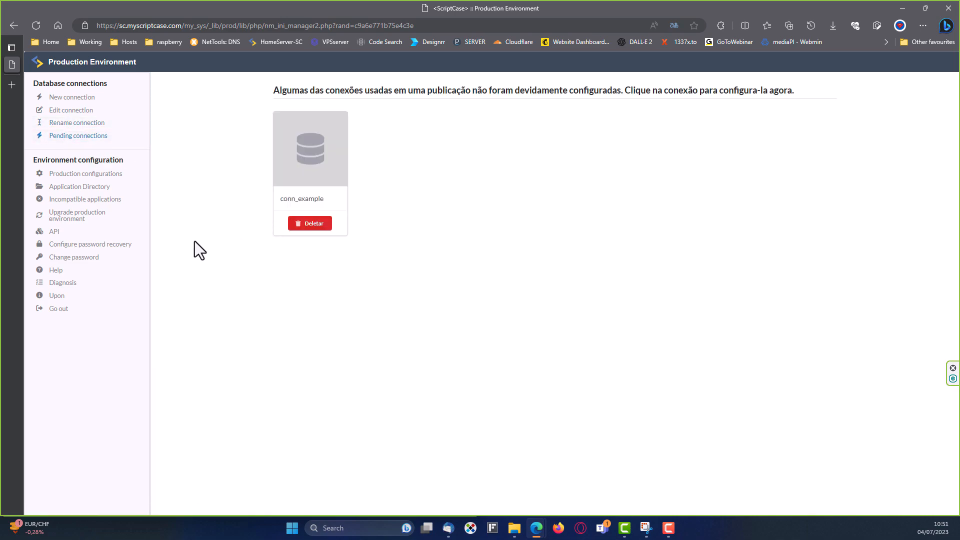
# Start configuring conn_example as MySQL / MariaDB, then go to the production configurations.
pyautogui.click(314, 151)
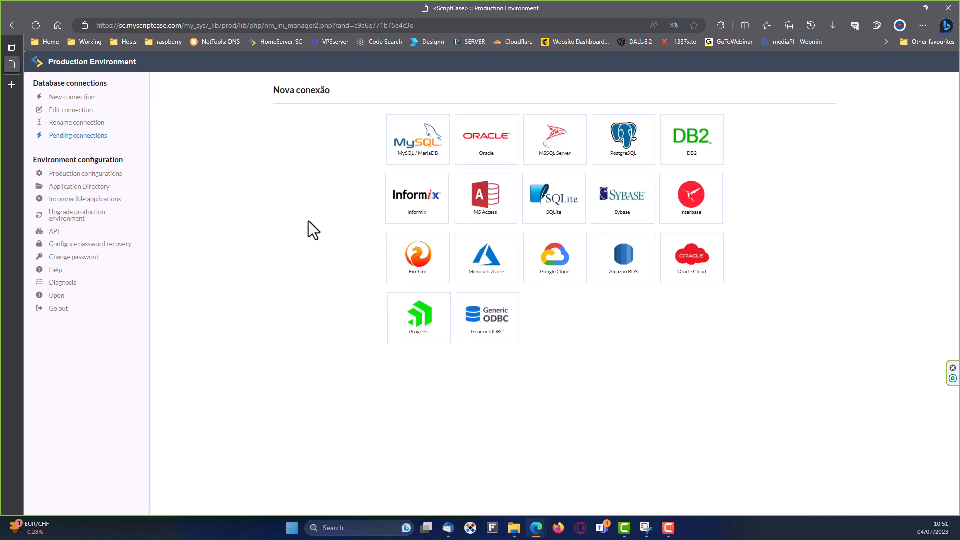
pyautogui.click(393, 134)
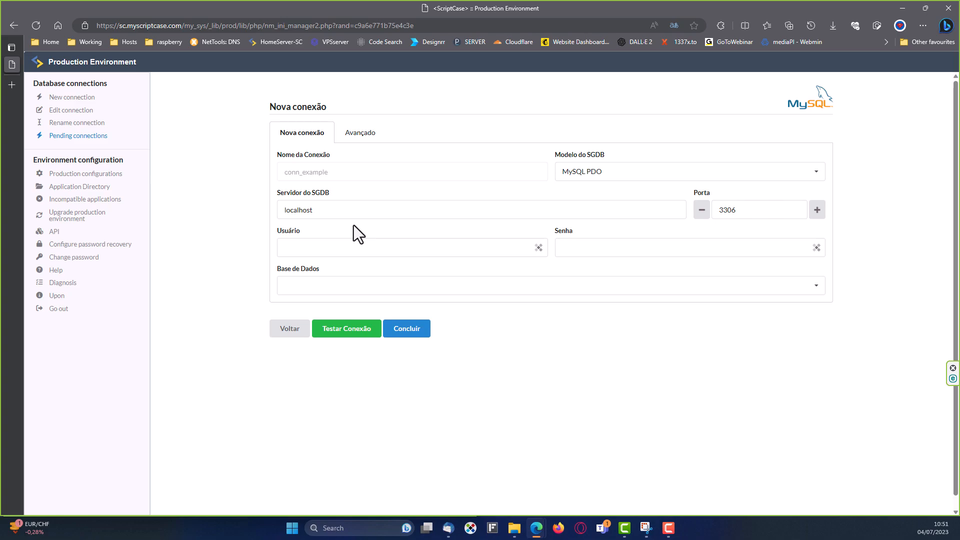
pyautogui.click(103, 137)
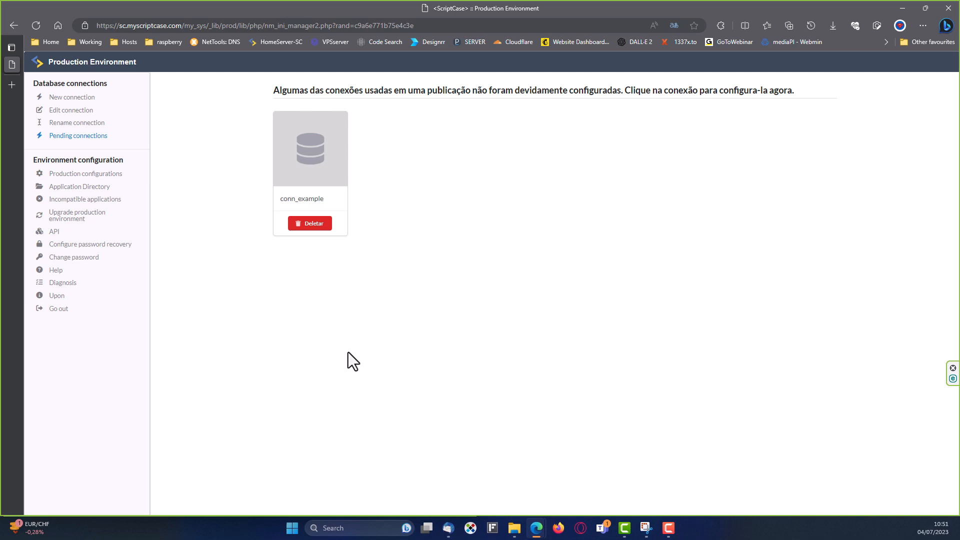
pyautogui.click(91, 175)
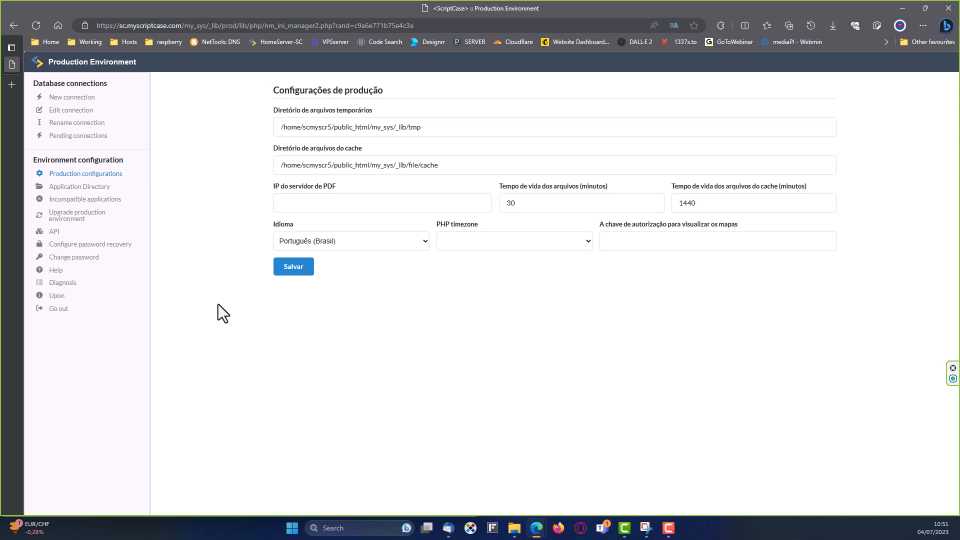
# Translate the production settings to English, review the _lib/tmp and _lib/file/cache directories, then log out.
pyautogui.click(674, 25)
pyautogui.click(591, 95)
pyautogui.moveTo(277, 111); pyautogui.dragTo(384, 111)
pyautogui.moveTo(277, 149); pyautogui.dragTo(373, 148)
pyautogui.moveTo(277, 188); pyautogui.dragTo(278, 188)
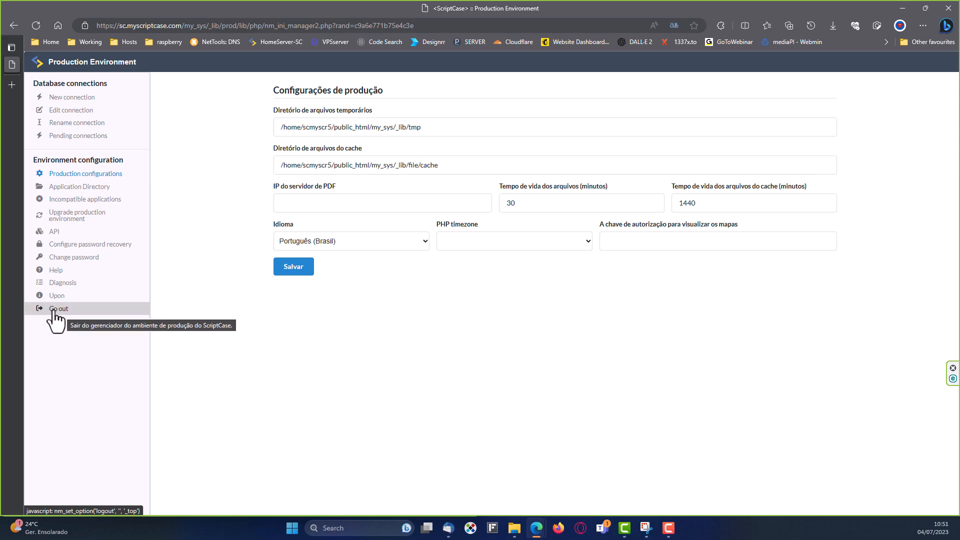
pyautogui.click(53, 309)
# Set the login language to English (United States) and sign in with the production password.
pyautogui.click(402, 314)
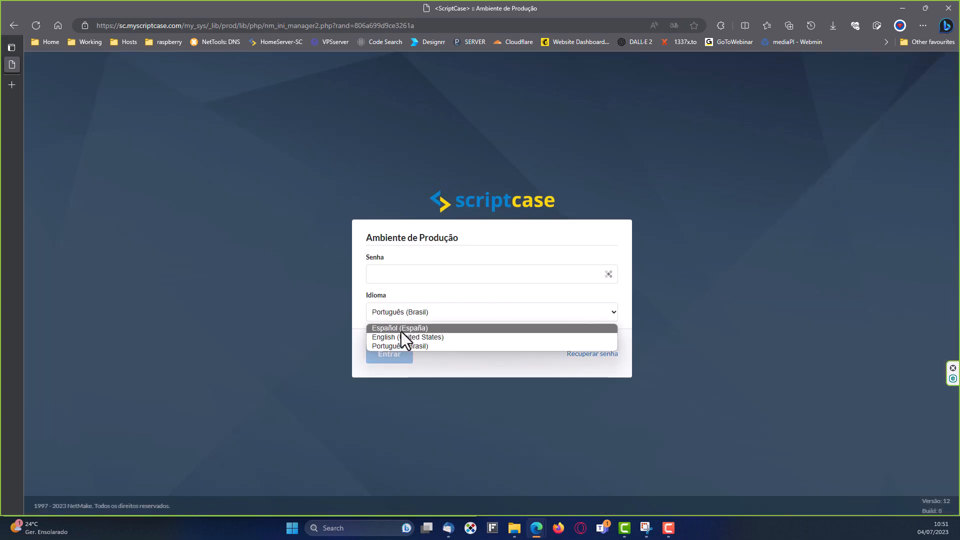
pyautogui.click(405, 337)
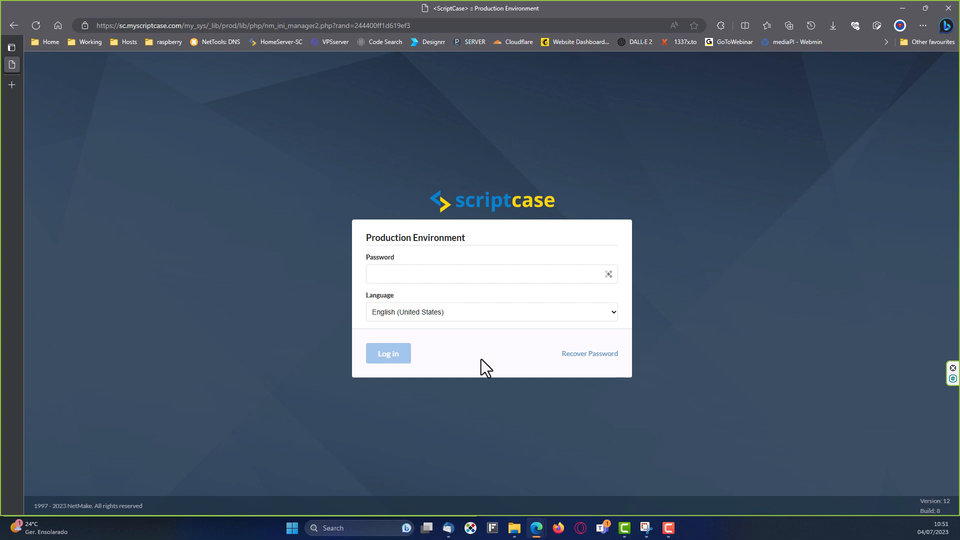
pyautogui.click(445, 275)
pyautogui.write('•')
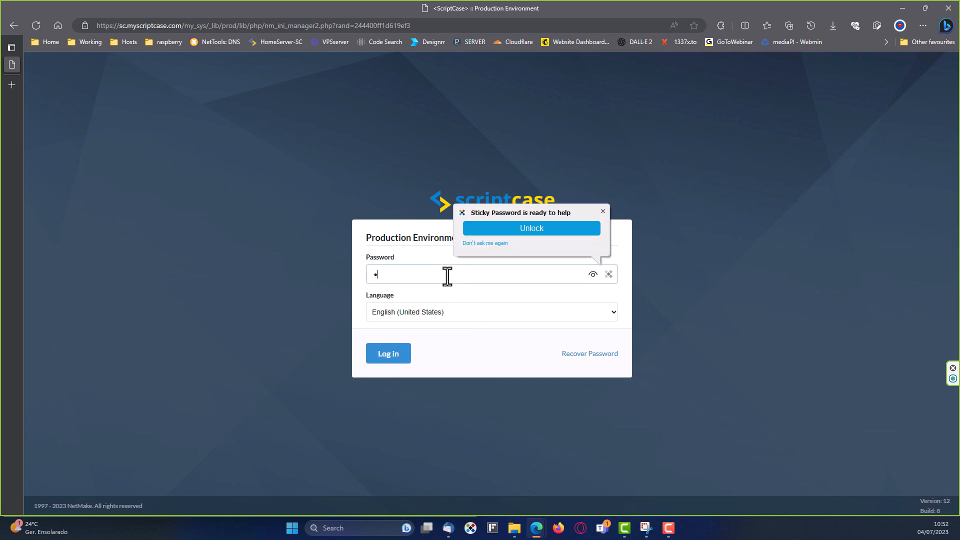
pyautogui.write('•••••••••')
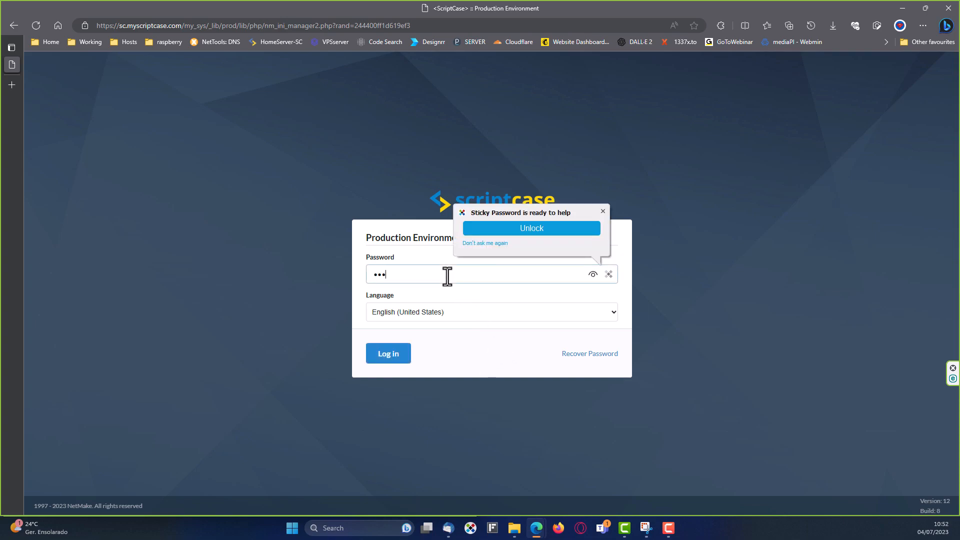
pyautogui.press('Return')
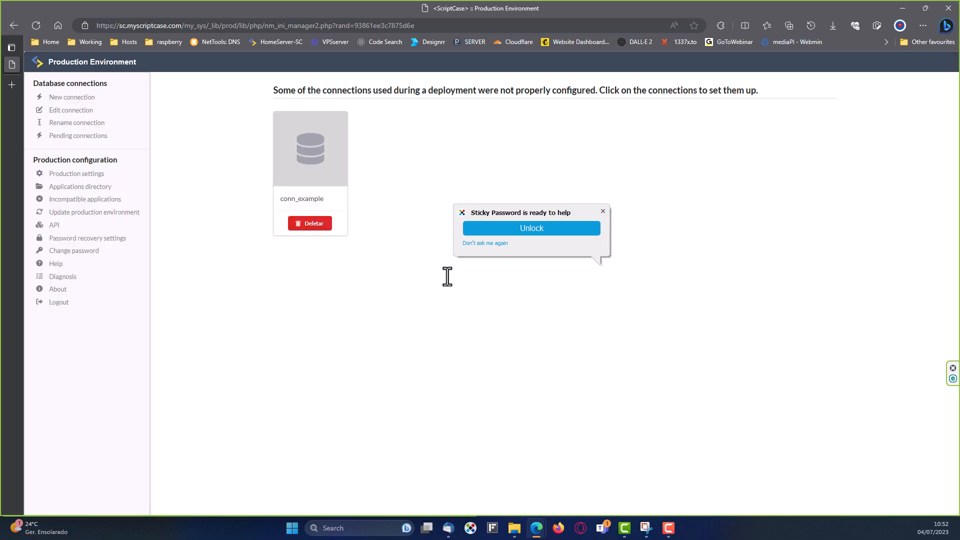
pyautogui.click(603, 211)
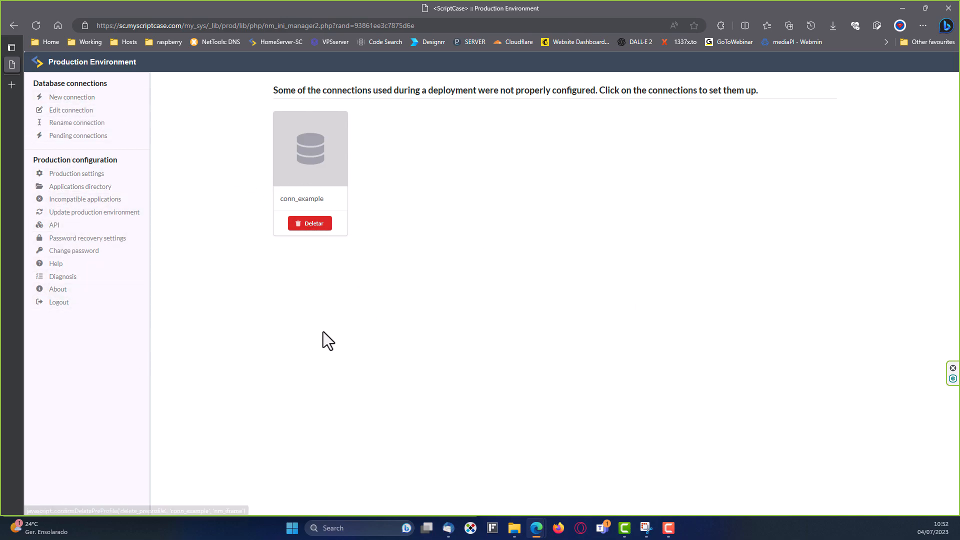
pyautogui.click(64, 175)
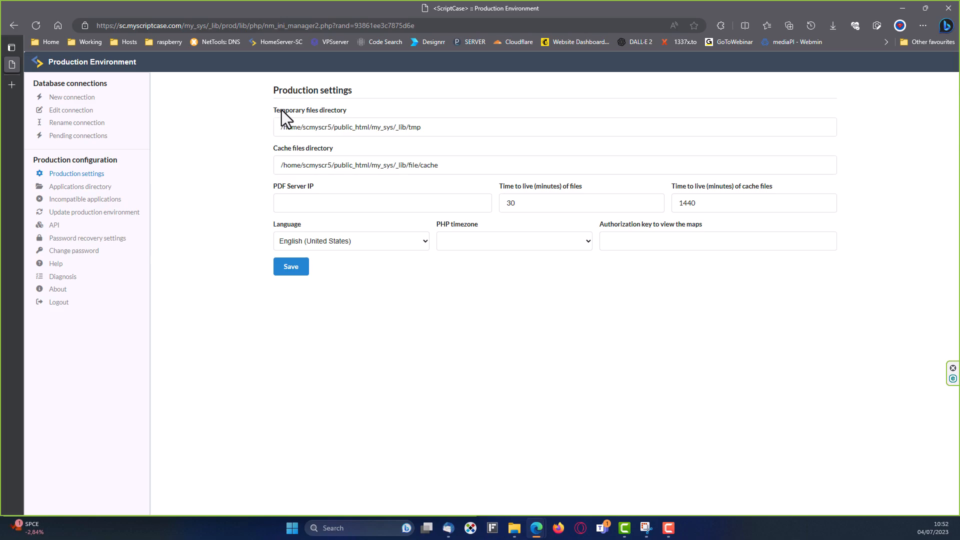
pyautogui.moveTo(478, 130); pyautogui.dragTo(282, 144)
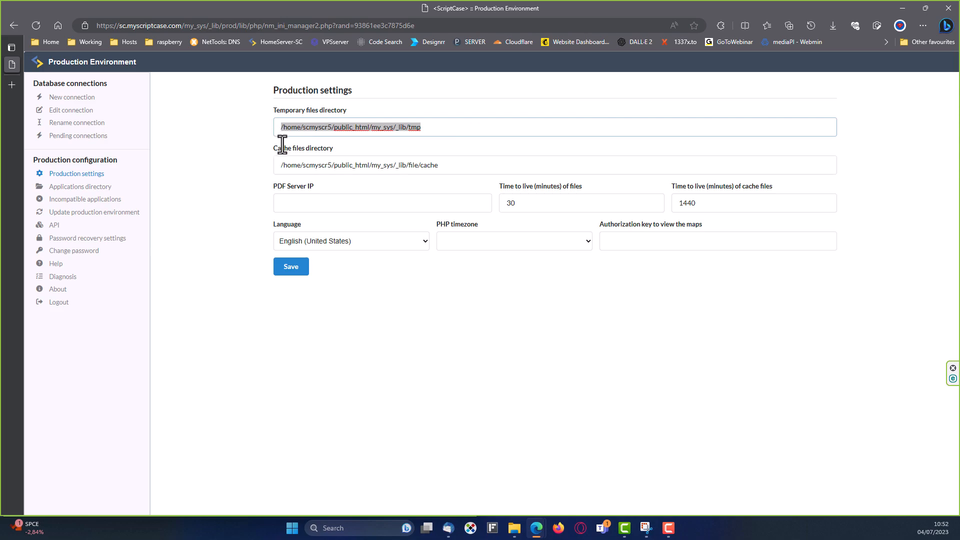
pyautogui.click(457, 171)
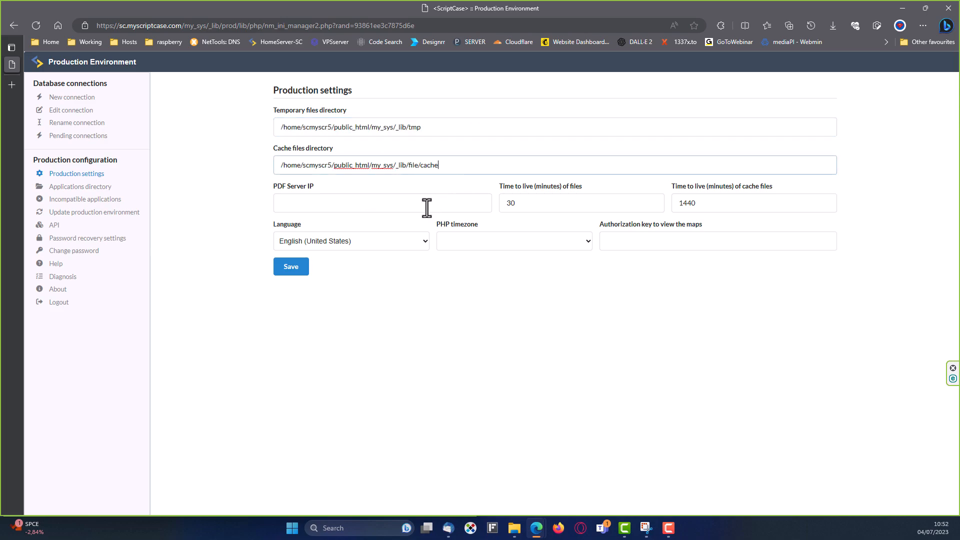
pyautogui.click(371, 203)
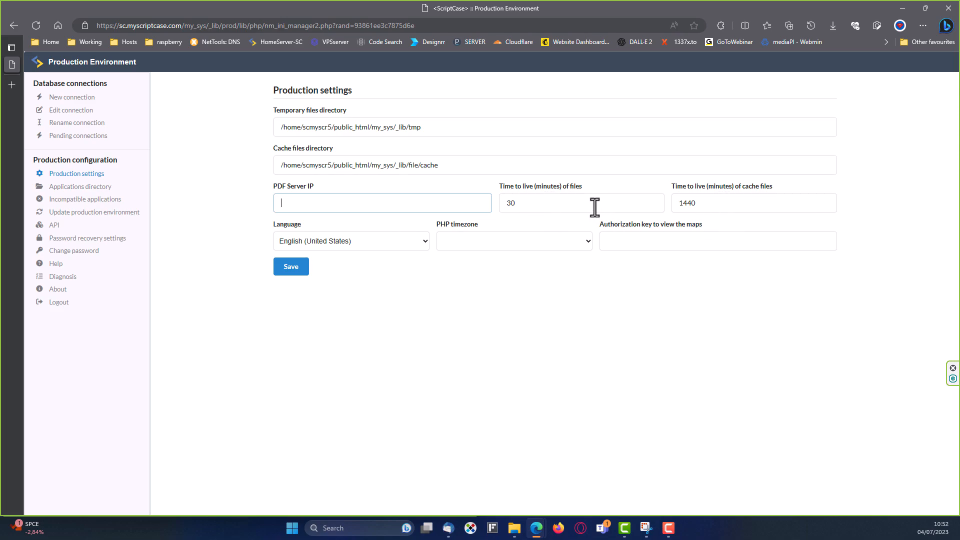
pyautogui.click(574, 240)
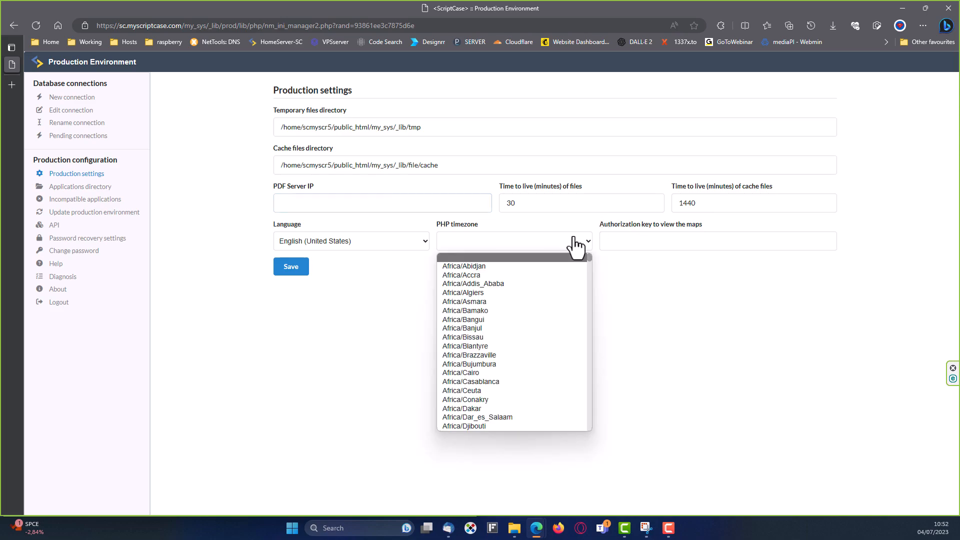
pyautogui.scroll(-10, 562, 314)
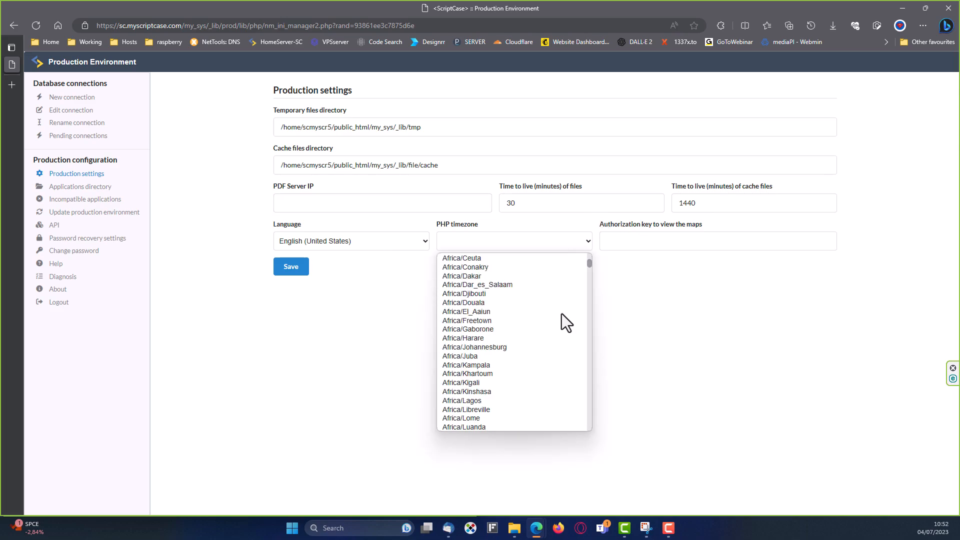
pyautogui.click(654, 286)
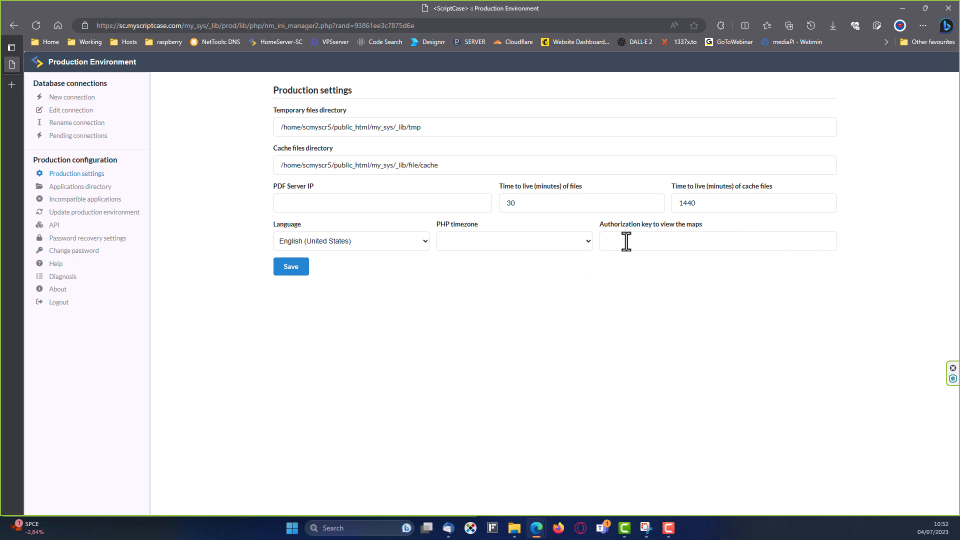
pyautogui.click(442, 302)
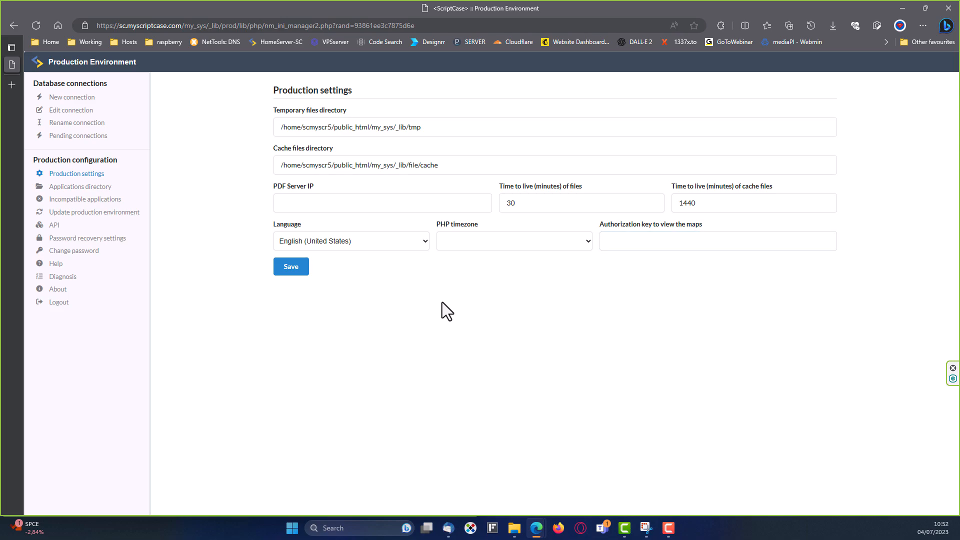
# Open the Applications directory settings and add three empty directory rows.
pyautogui.click(74, 187)
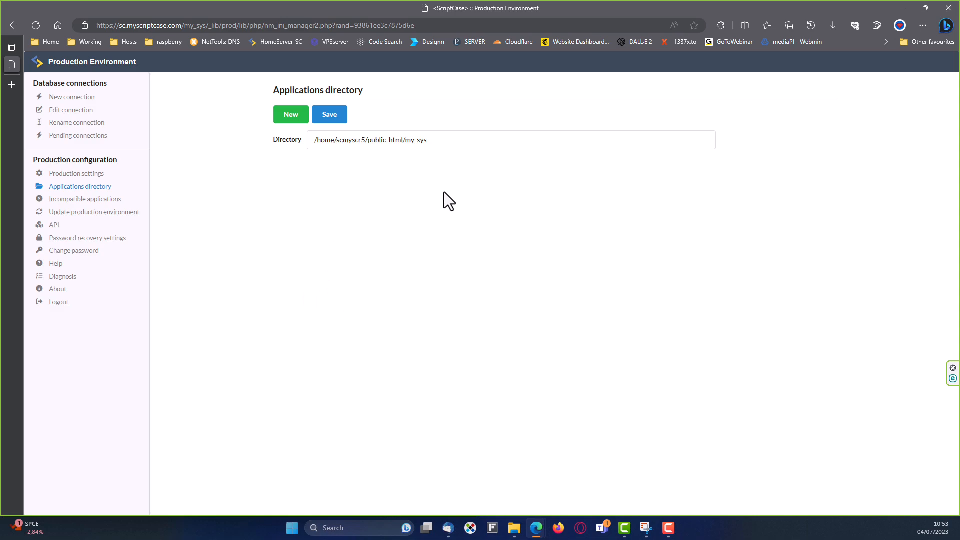
pyautogui.click(447, 143)
pyautogui.click(462, 206)
pyautogui.click(290, 116)
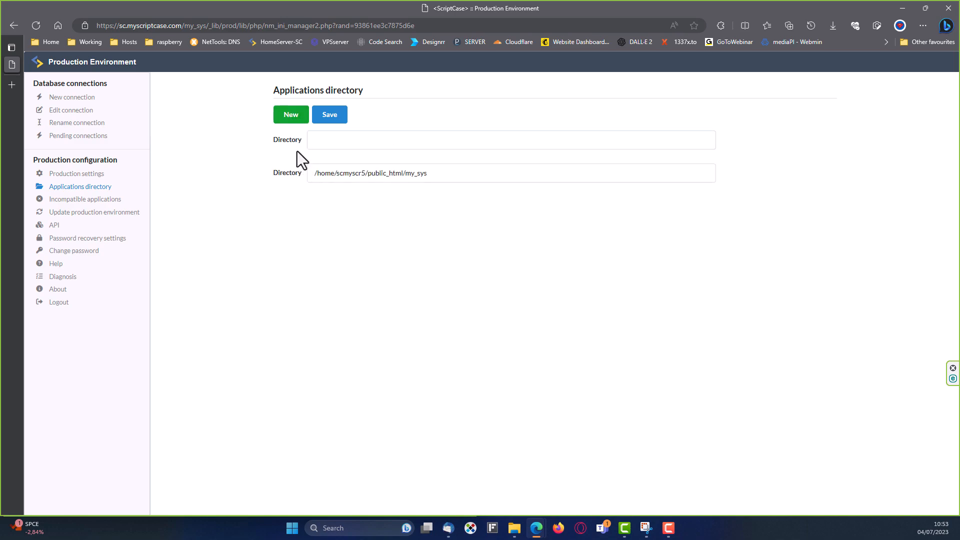
pyautogui.click(291, 119)
pyautogui.click(288, 119)
# Fill the third row with /home/scmyscr5/public_html/my_systwo, based on the copied my_sys path.
pyautogui.moveTo(459, 243); pyautogui.dragTo(289, 242)
pyautogui.hotkey('ctrl', 'c')
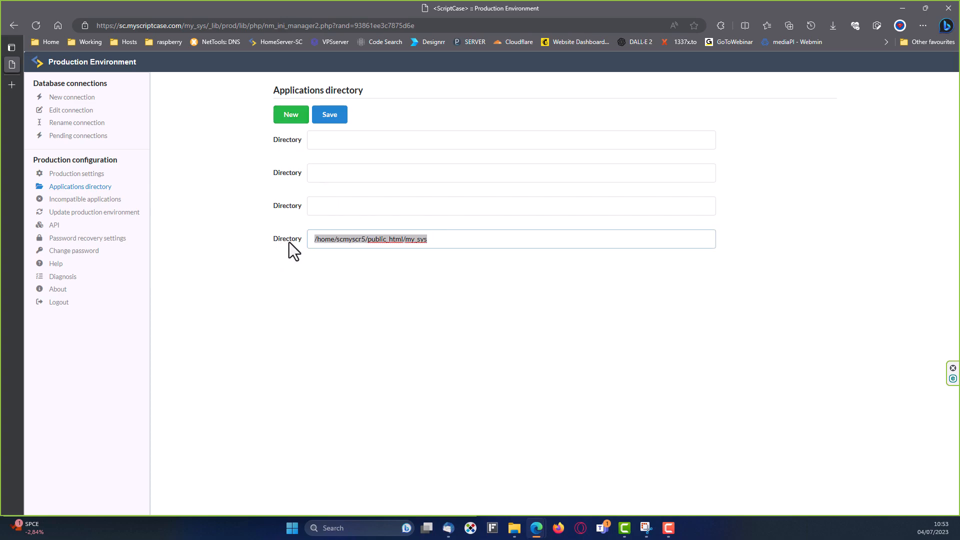
pyautogui.click(327, 210)
pyautogui.hotkey('ctrl', 'v')
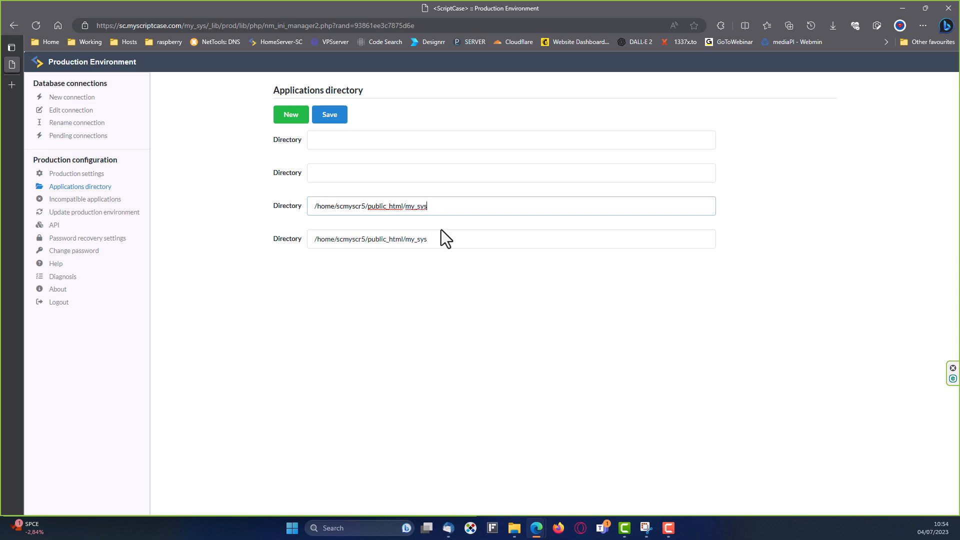
pyautogui.click(467, 343)
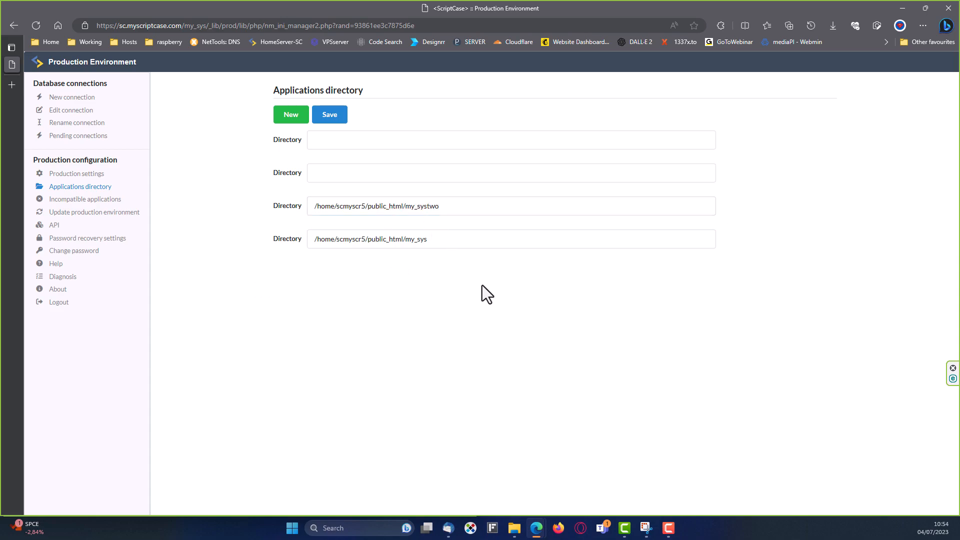
pyautogui.moveTo(456, 209); pyautogui.dragTo(299, 205)
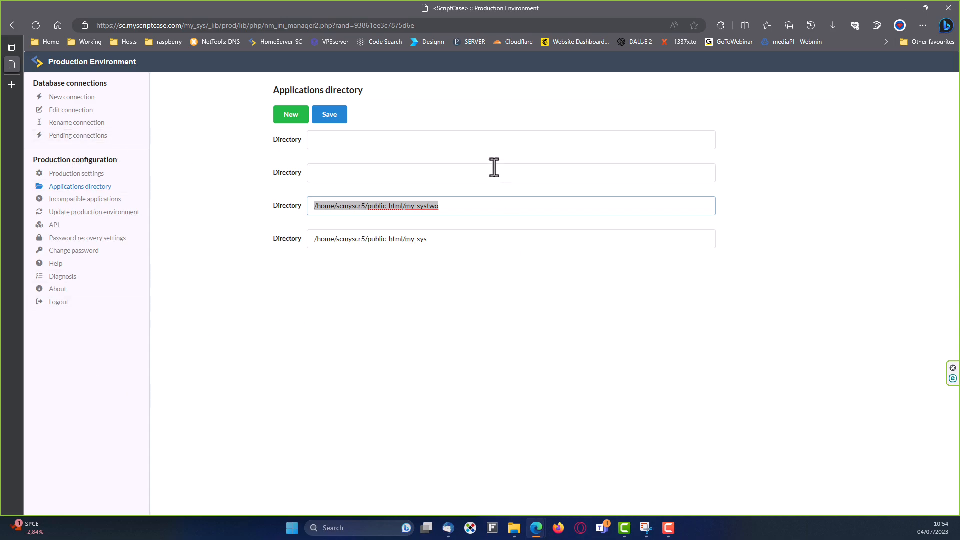
pyautogui.moveTo(454, 206); pyautogui.dragTo(295, 206)
# Check /home/scmyscr5/public_html/my_sys for incompatible applications and close the success message.
pyautogui.click(87, 200)
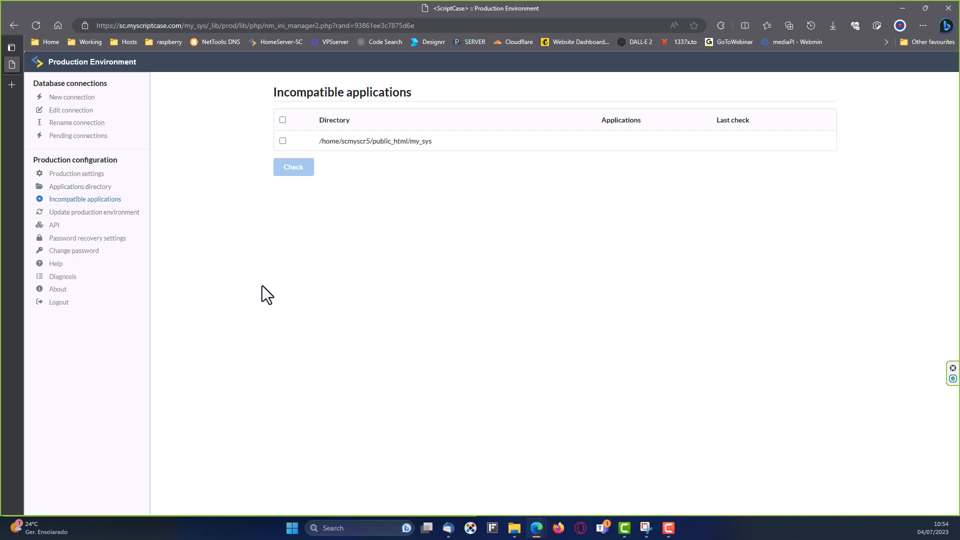
pyautogui.click(282, 141)
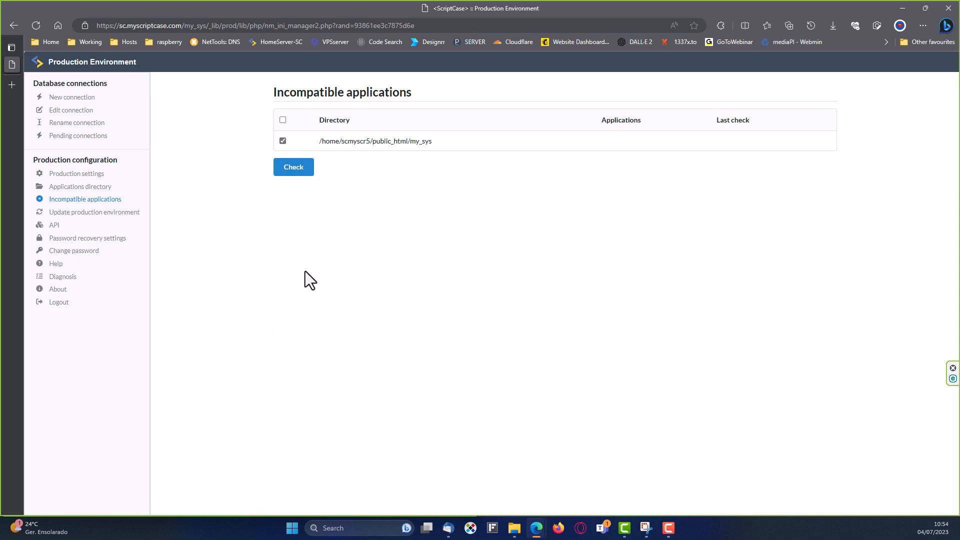
pyautogui.click(294, 171)
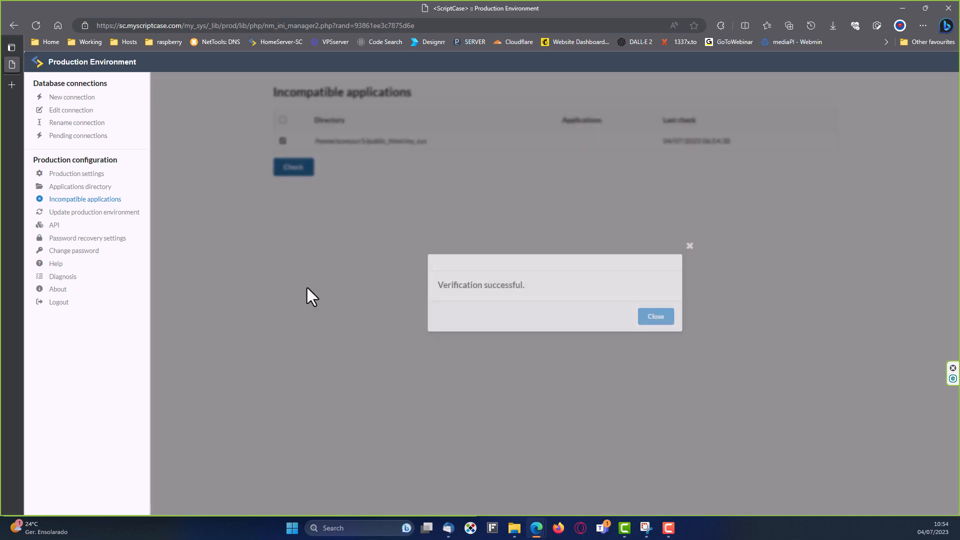
pyautogui.click(660, 323)
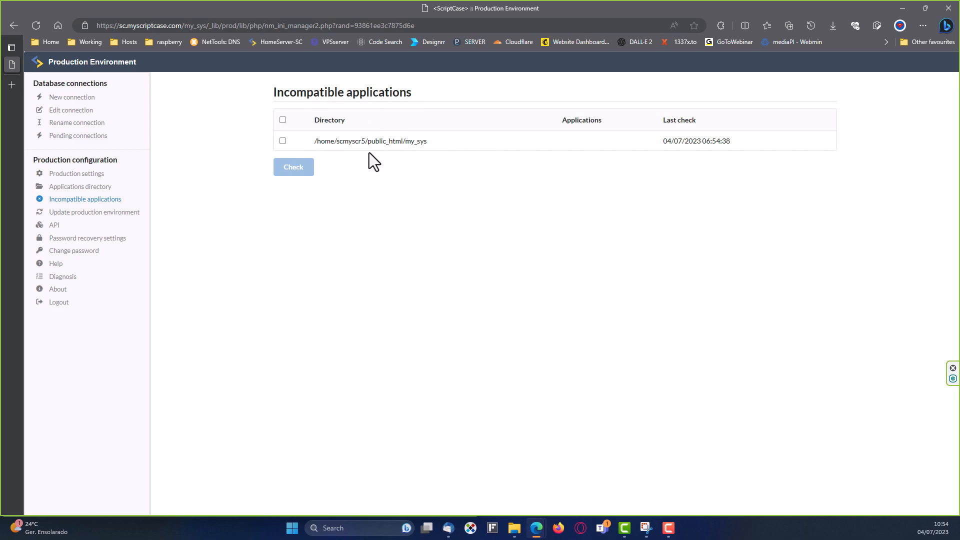
# Try updating the production environment, dismiss the service-unavailable error, and open the API profiles list.
pyautogui.click(114, 213)
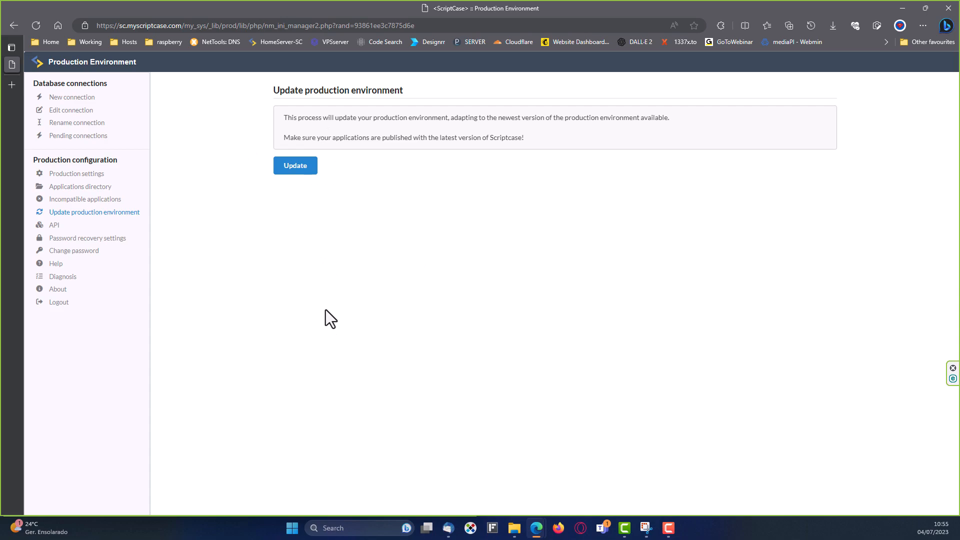
pyautogui.click(294, 170)
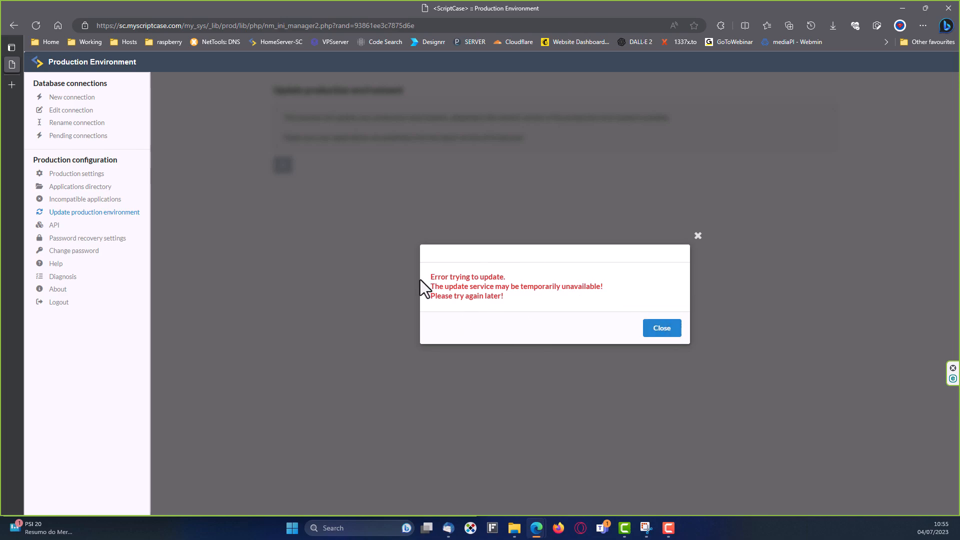
pyautogui.click(666, 330)
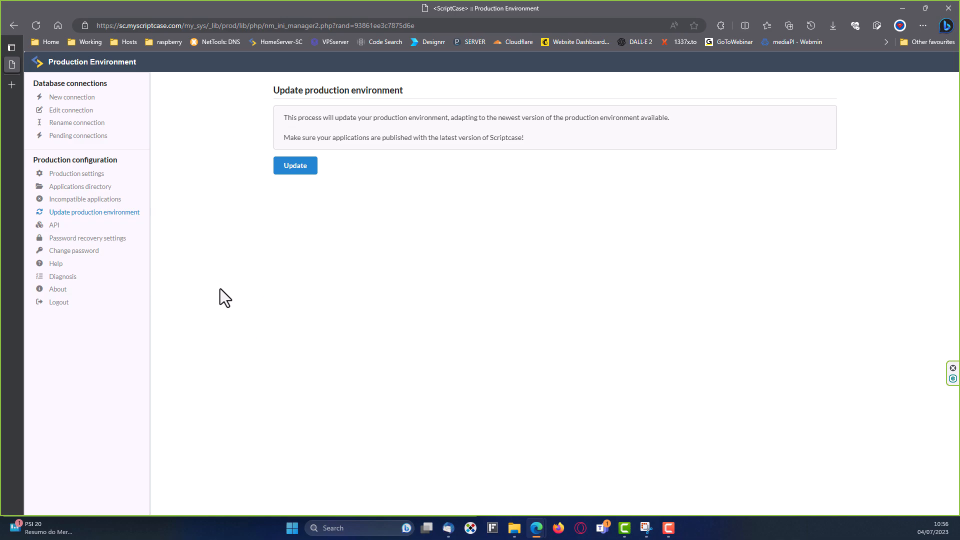
pyautogui.click(52, 226)
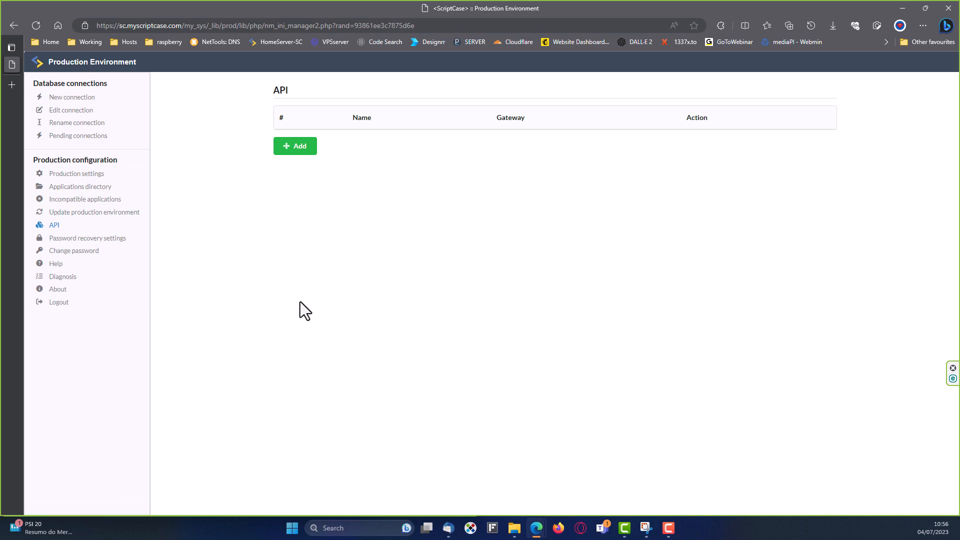
# Look over the new API profile form, password recovery settings, password change rules and Help.
pyautogui.click(294, 147)
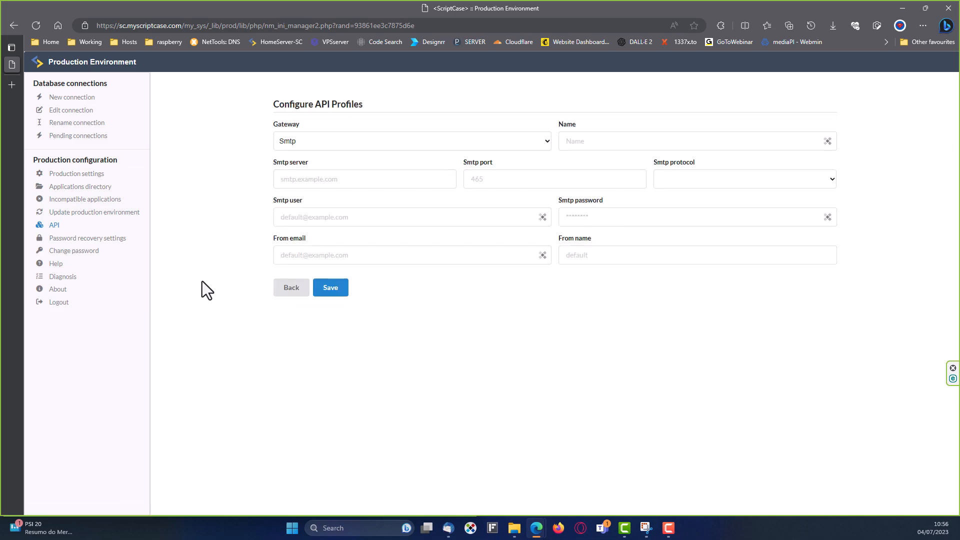
pyautogui.click(83, 239)
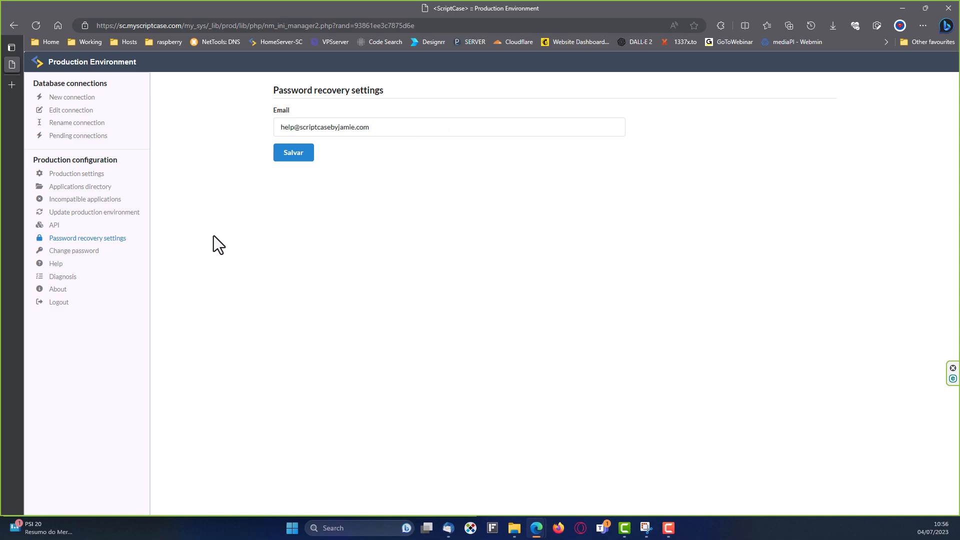
pyautogui.click(68, 252)
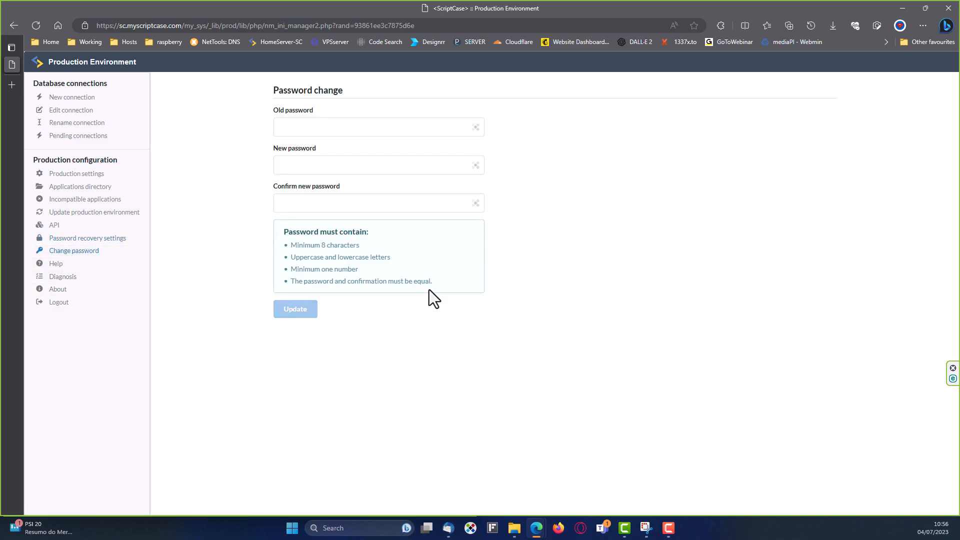
pyautogui.moveTo(443, 283); pyautogui.dragTo(292, 245)
pyautogui.click(179, 272)
pyautogui.click(55, 270)
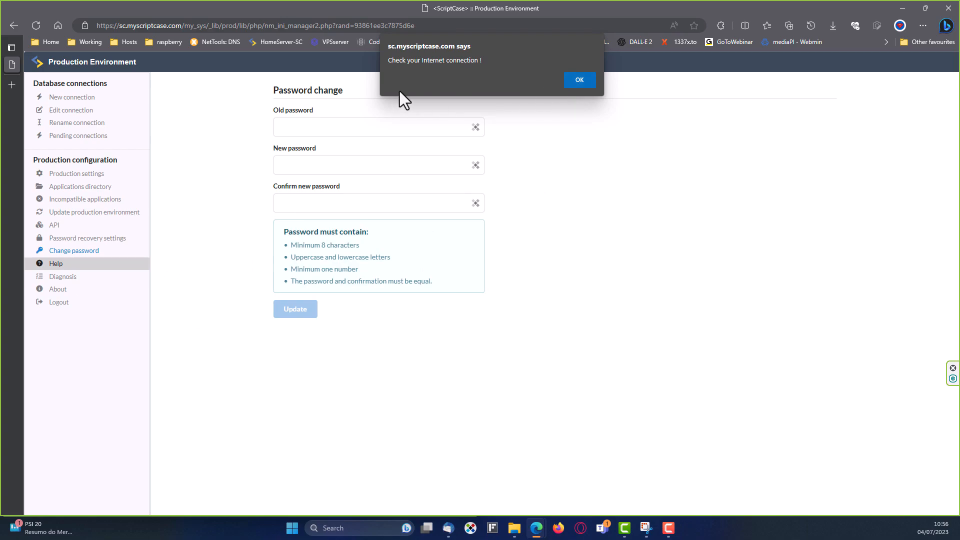
pyautogui.click(580, 81)
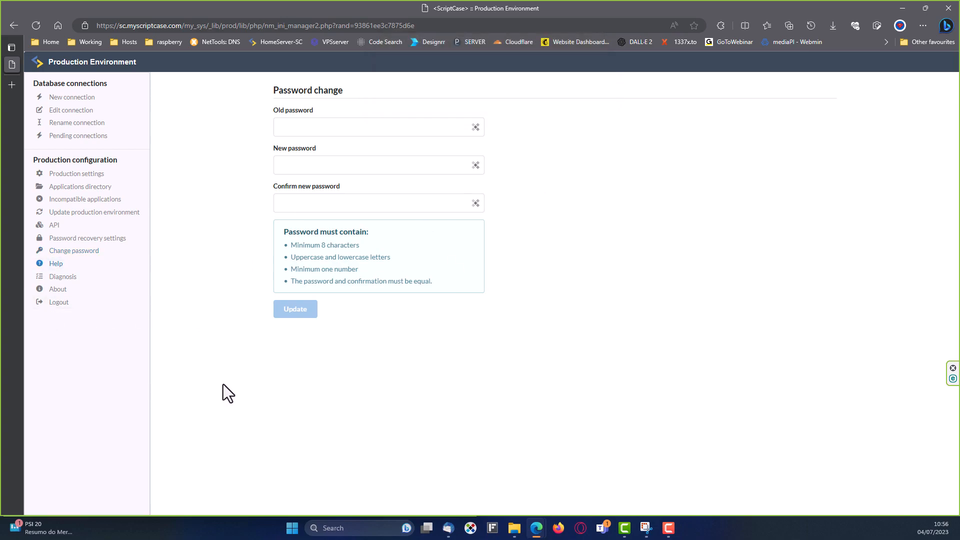
# Review the Diagnosis report's server environment, supported databases such as PostgreSQL, and extensions.
pyautogui.click(59, 278)
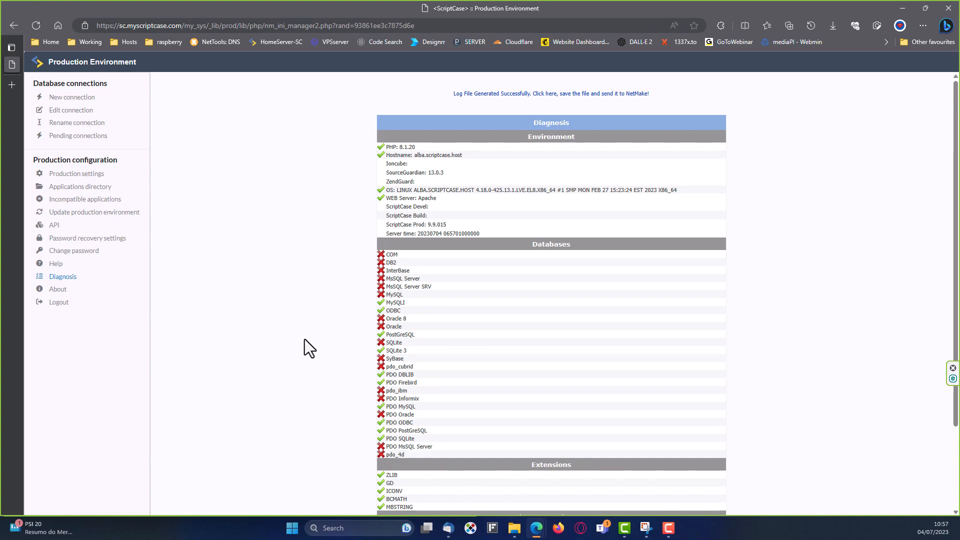
pyautogui.scroll(-2, 304, 340)
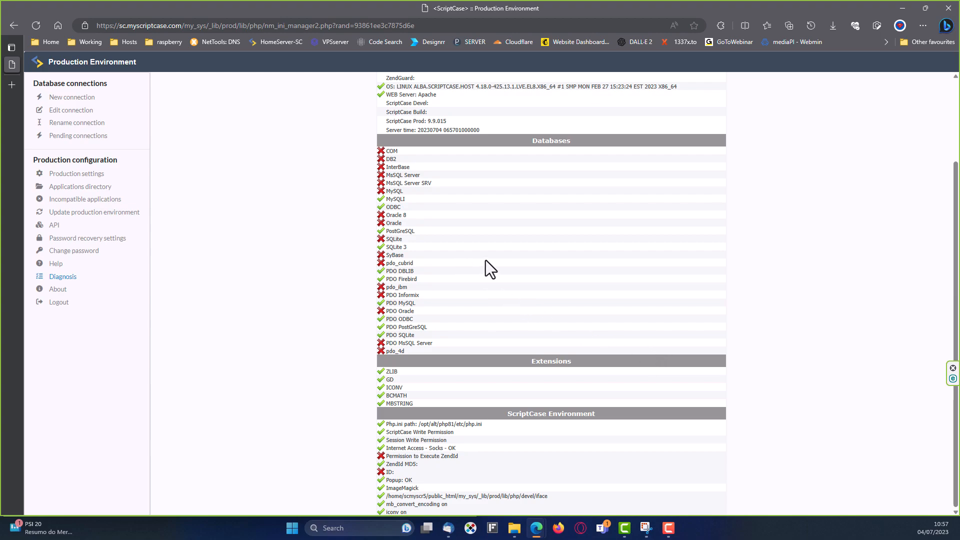
pyautogui.moveTo(419, 231); pyautogui.dragTo(378, 231)
pyautogui.click(316, 304)
pyautogui.scroll(2, 510, 449)
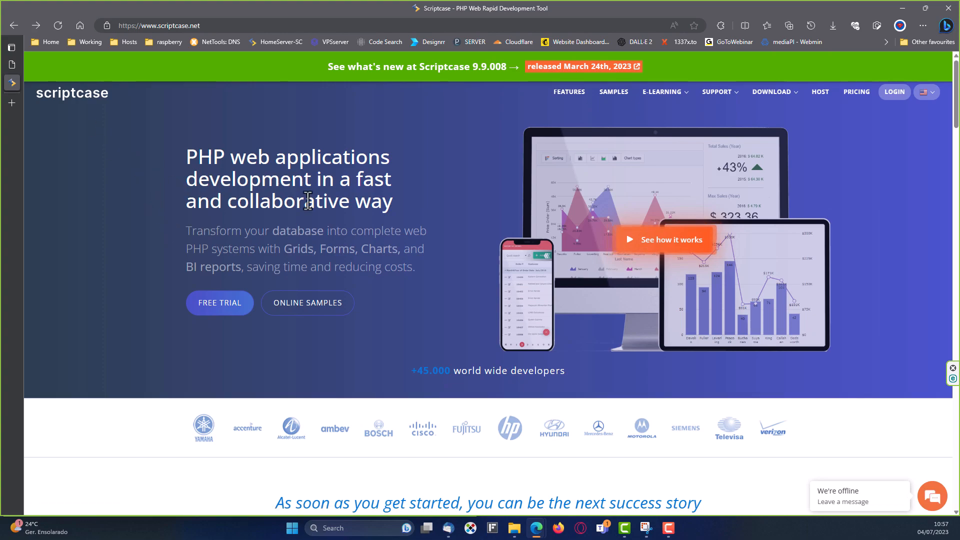
# Go to the Download > Others page and read the Production Environment description.
pyautogui.moveTo(784, 98)
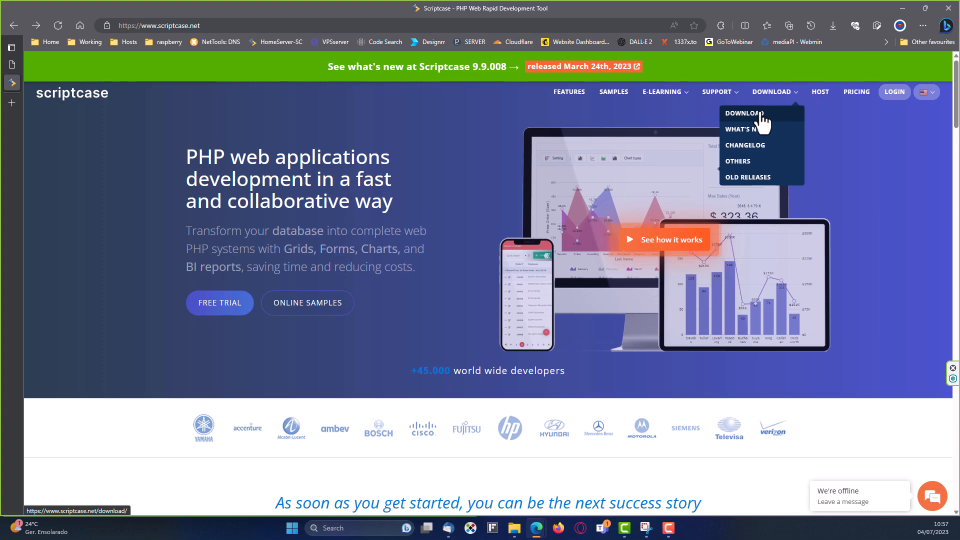
pyautogui.click(773, 119)
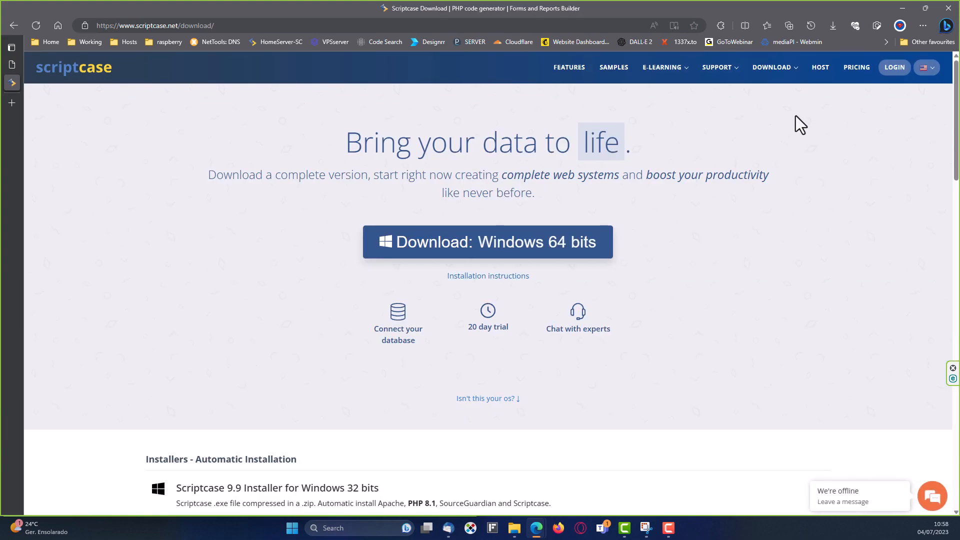
pyautogui.moveTo(784, 74)
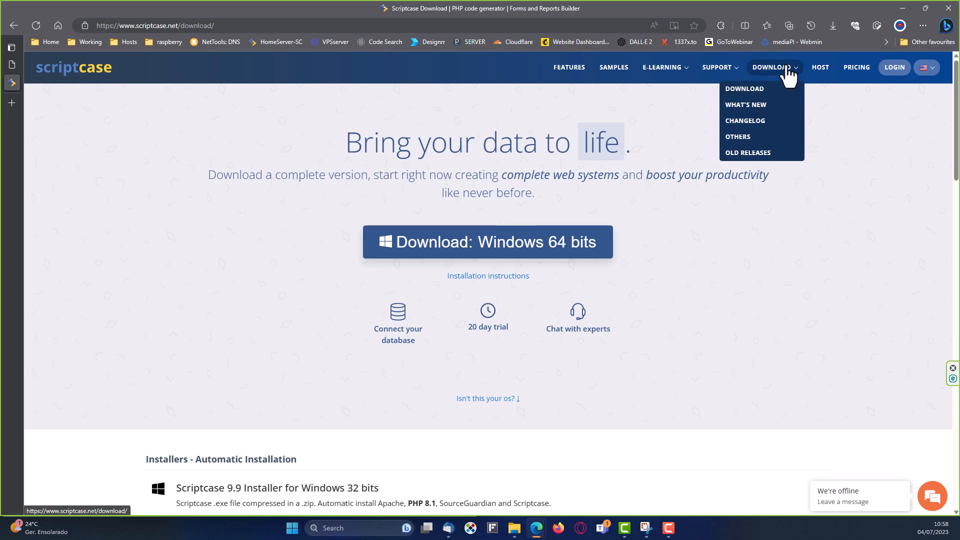
pyautogui.click(744, 140)
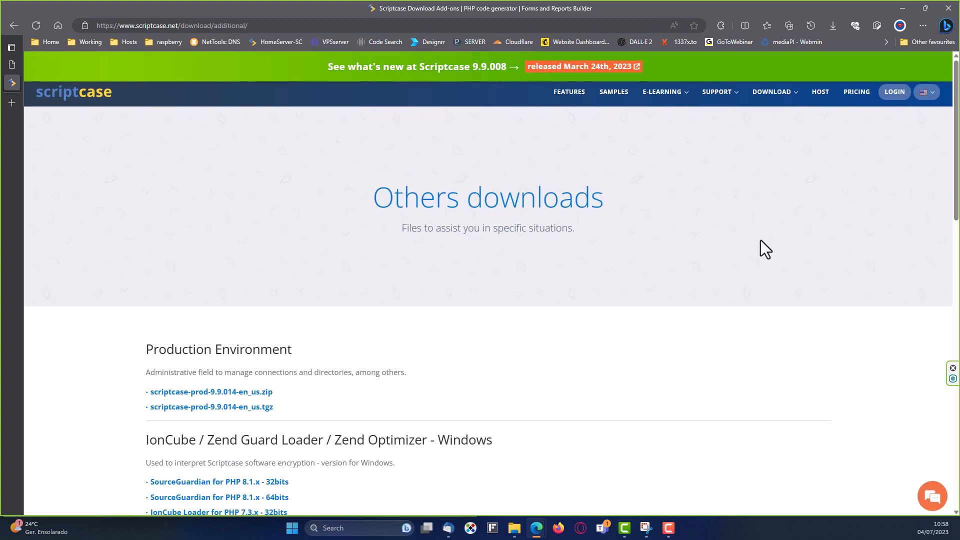
pyautogui.scroll(-3, 321, 330)
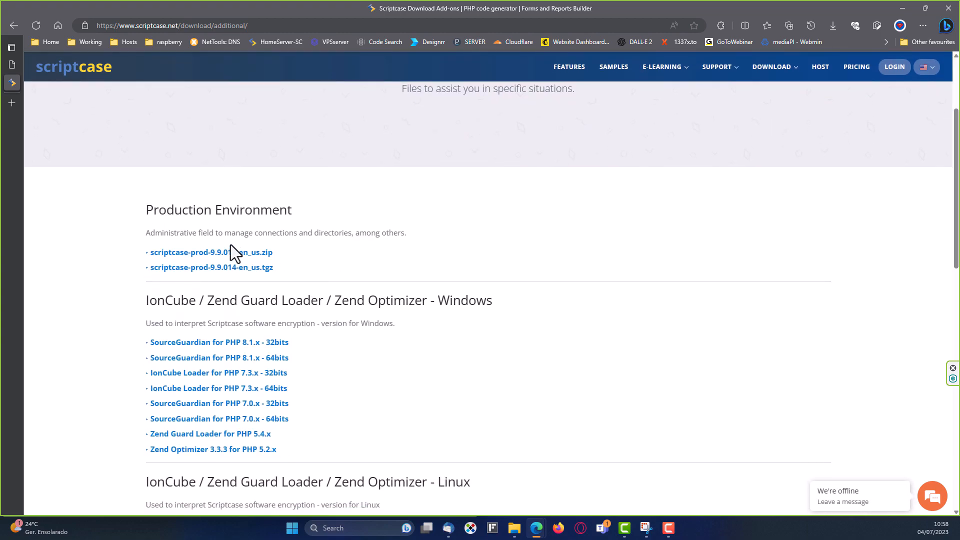
pyautogui.moveTo(171, 236); pyautogui.dragTo(421, 235)
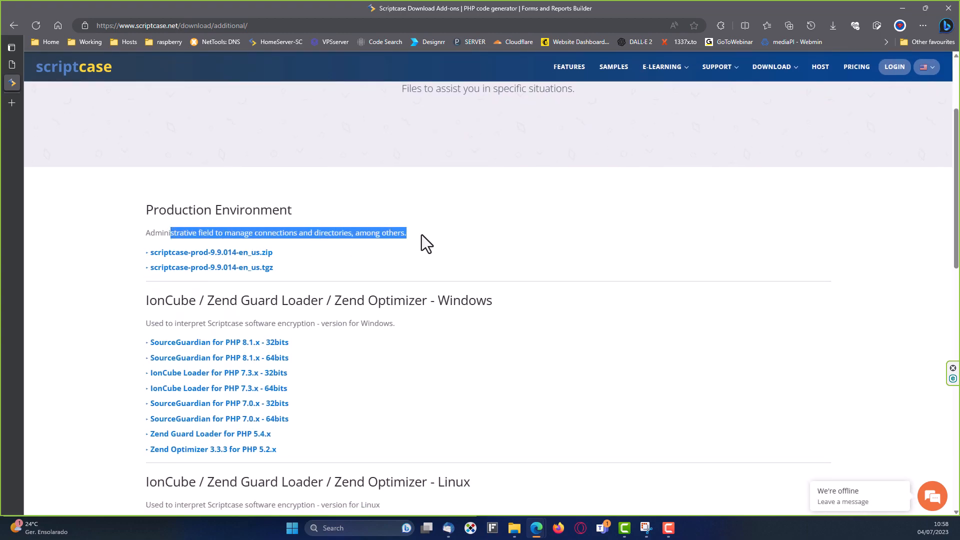
pyautogui.click(421, 235)
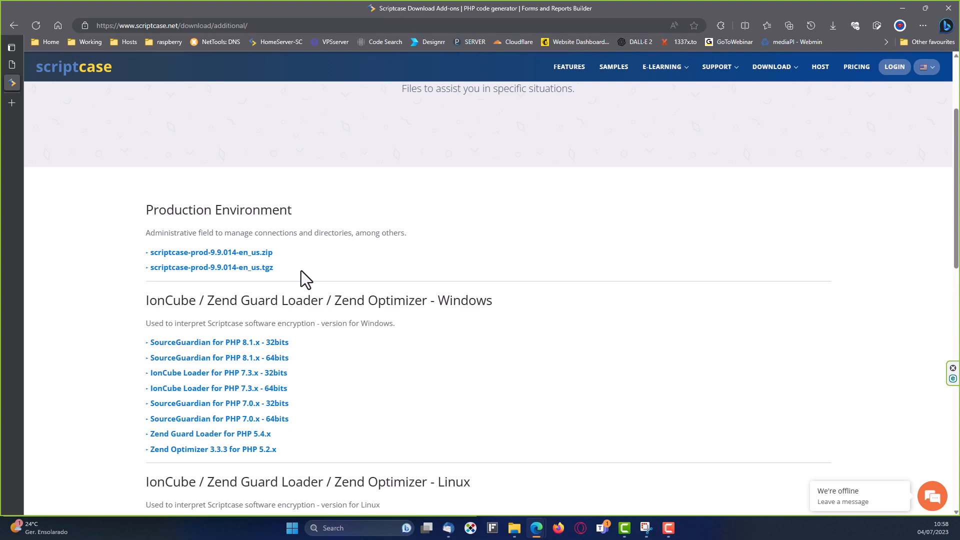
# Start the scriptcase-prod-9.9.014-en_us.zip download, then cancel it in Edge's Downloads panel.
pyautogui.click(219, 253)
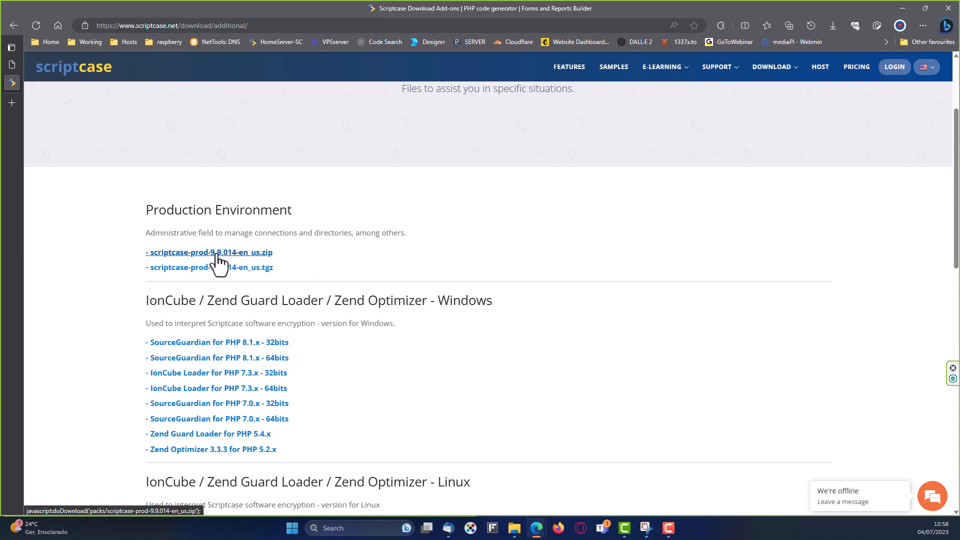
pyautogui.click(259, 253)
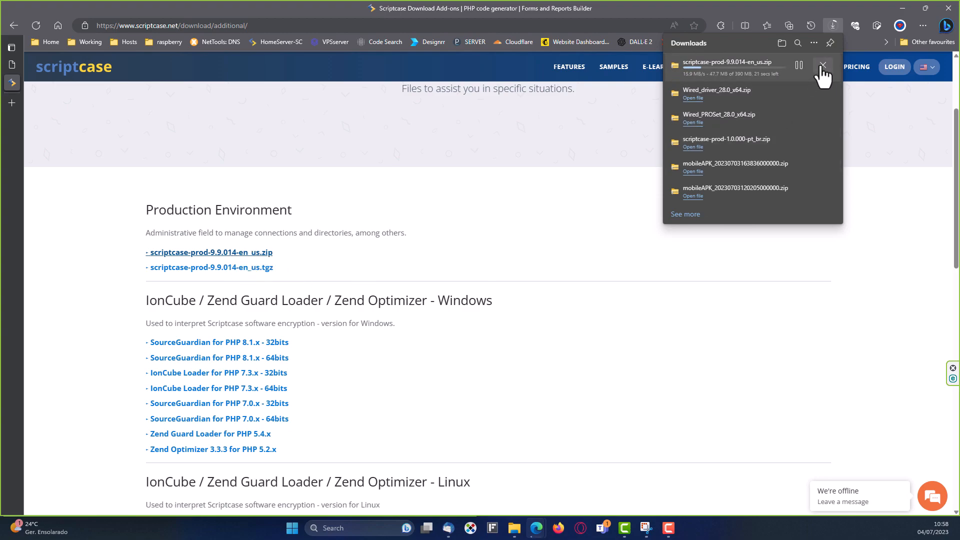
pyautogui.click(821, 67)
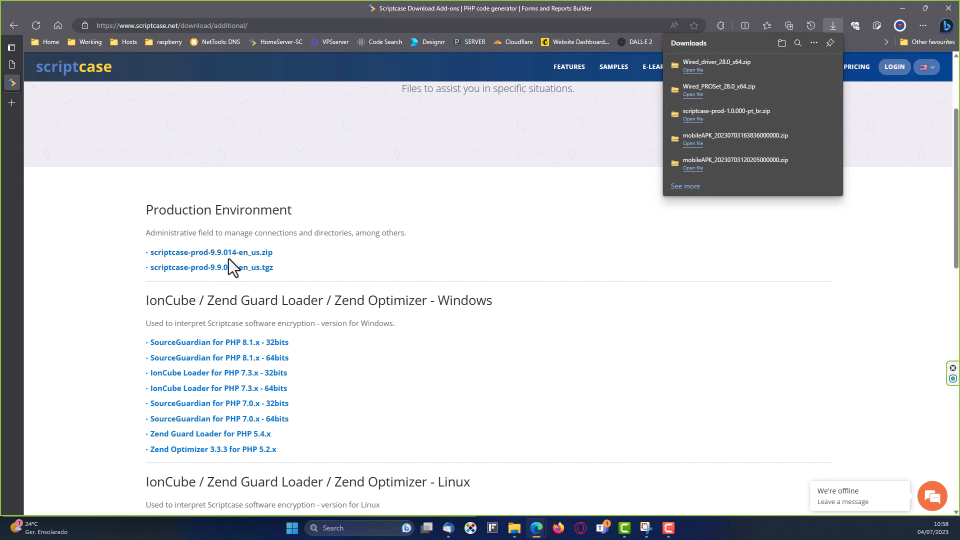
pyautogui.click(400, 259)
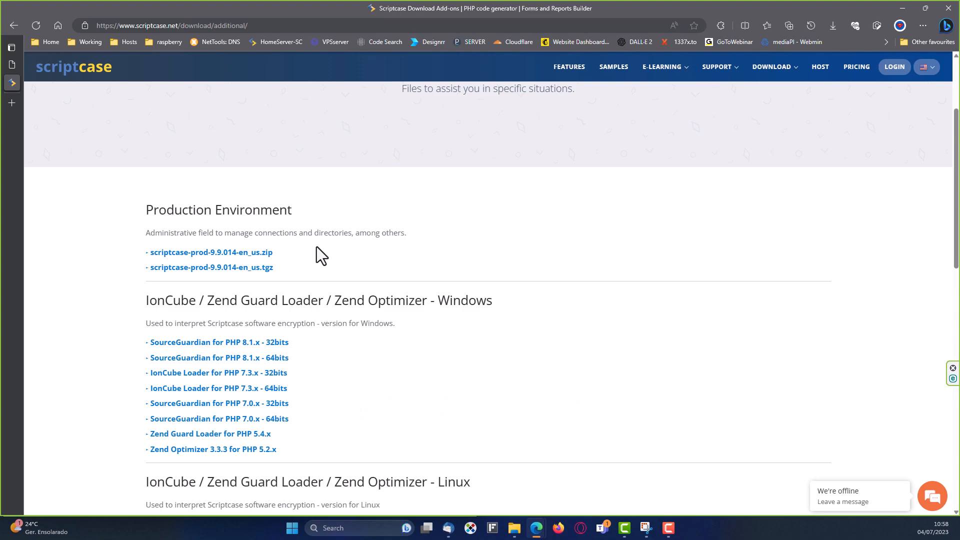
pyautogui.scroll(3, 547, 250)
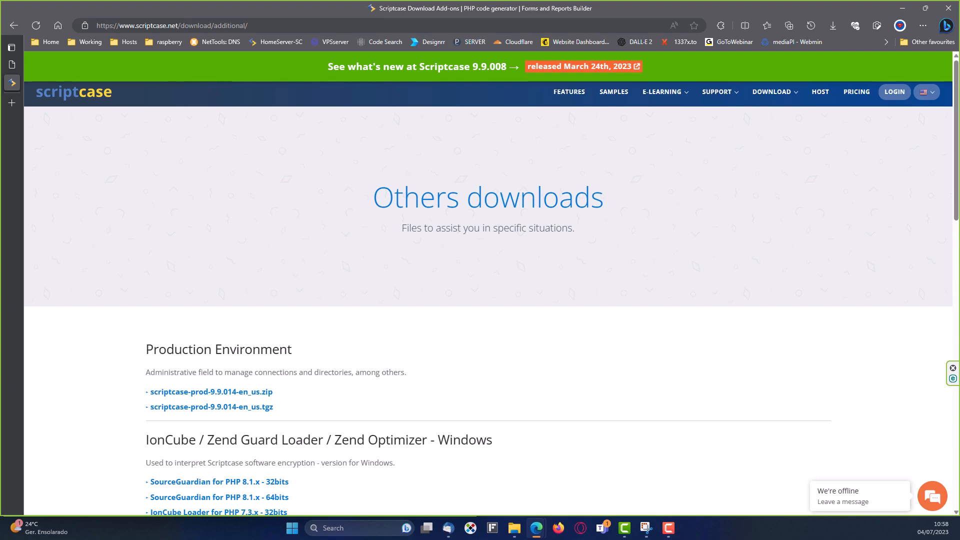
pyautogui.hotkey('alt', 'Tab')
# Open the scriptcase-prod-1.0.000-pt_br folder in the zip to list its app, conf, file, prod and tmp folders.
pyautogui.moveTo(359, 49); pyautogui.dragTo(398, 15)
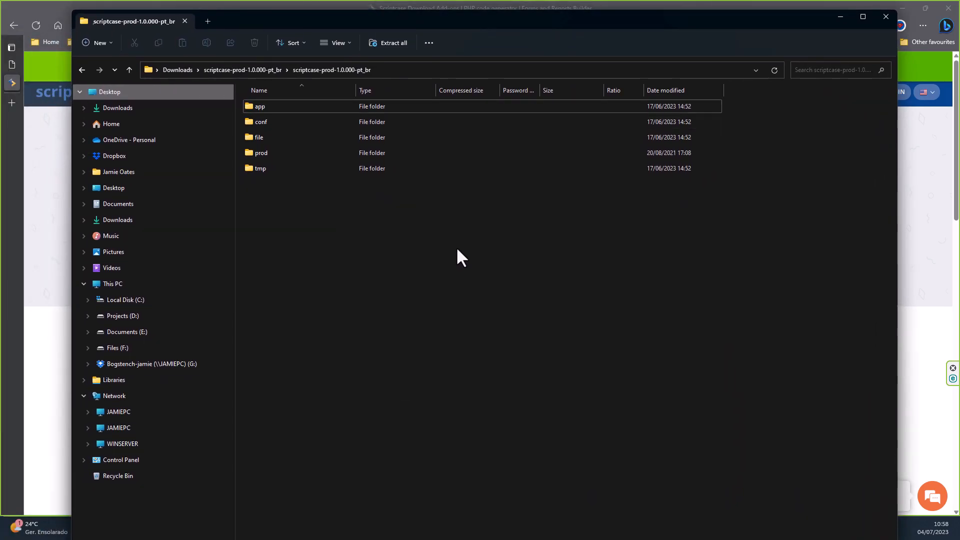
pyautogui.click(244, 69)
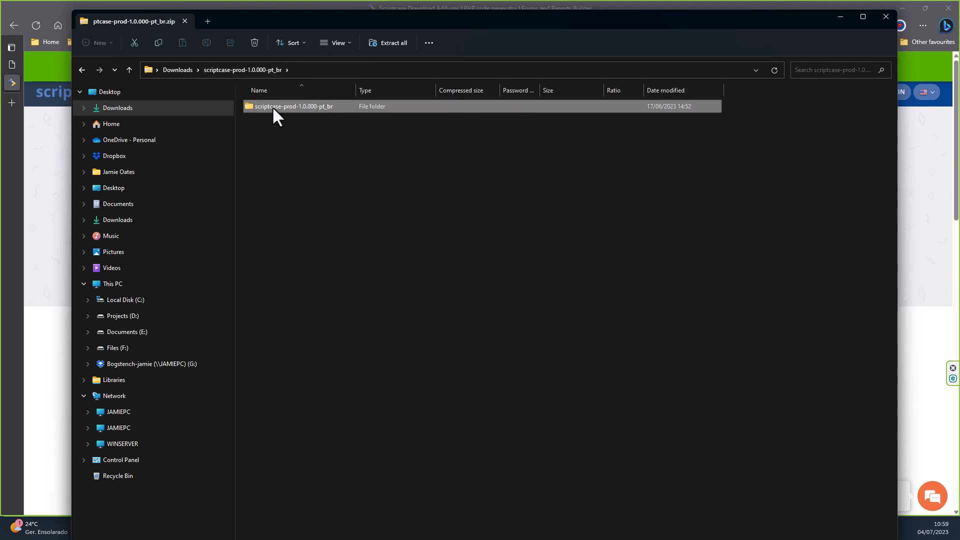
pyautogui.doubleClick(273, 106)
pyautogui.moveTo(276, 160); pyautogui.dragTo(255, 106)
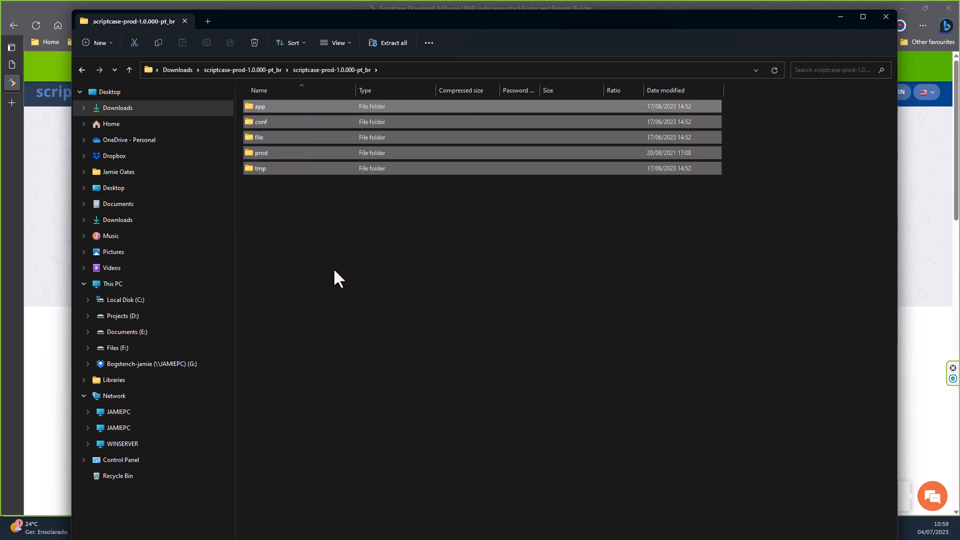
pyautogui.click(353, 252)
# Expand Local Disk (C:) > wamp64 > www > new_deploy in the navigation pane to show _lib.
pyautogui.click(85, 301)
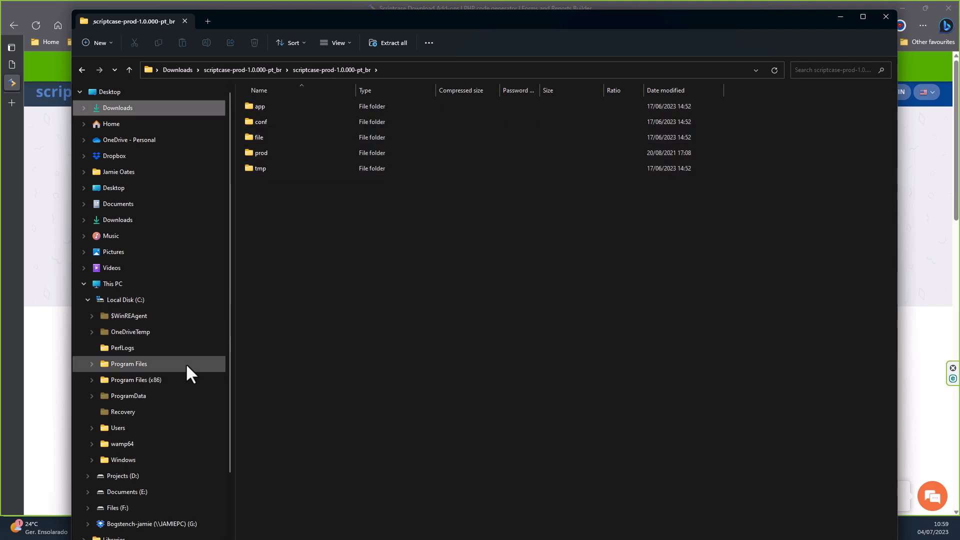
pyautogui.scroll(-2, 97, 392)
pyautogui.click(89, 347)
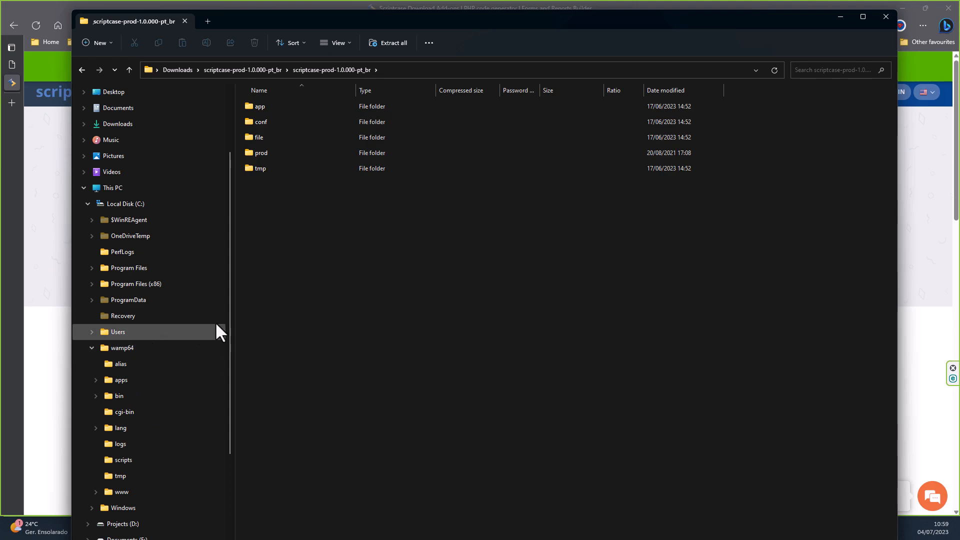
pyautogui.scroll(-2, 201, 345)
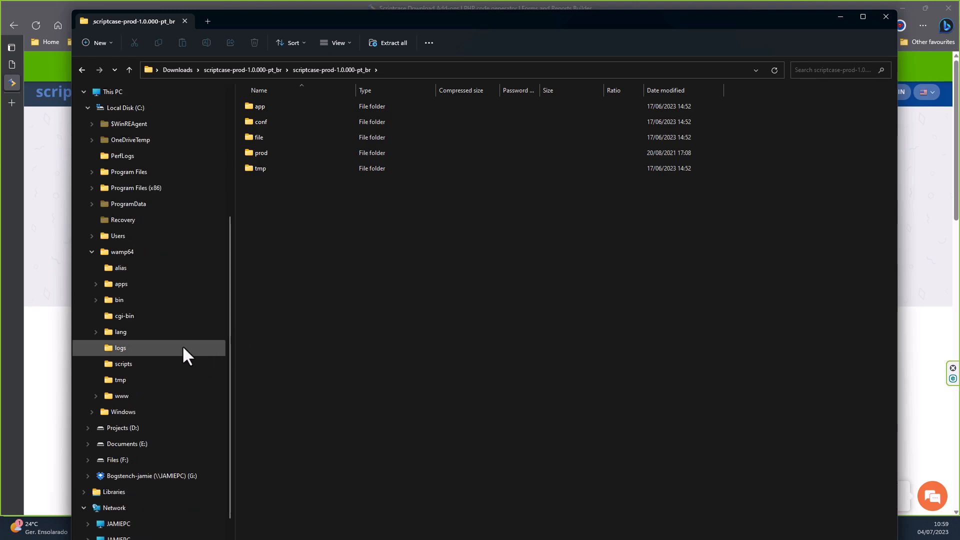
pyautogui.click(96, 395)
pyautogui.scroll(-2, 212, 369)
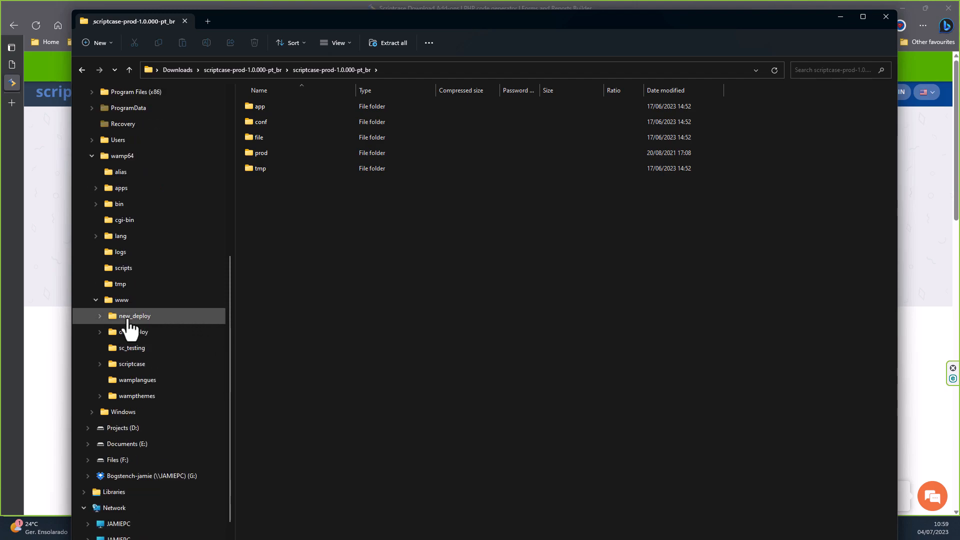
pyautogui.scroll(-1, 126, 325)
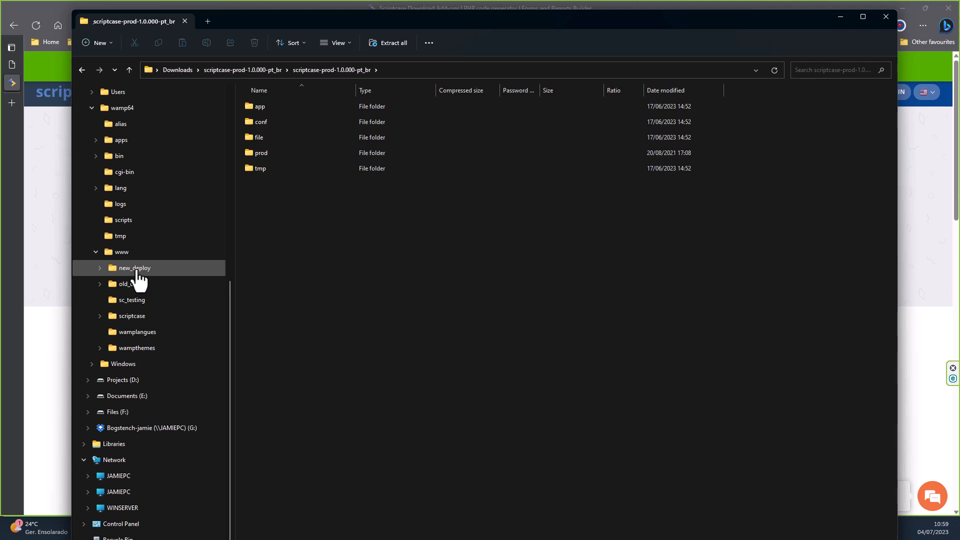
pyautogui.click(100, 267)
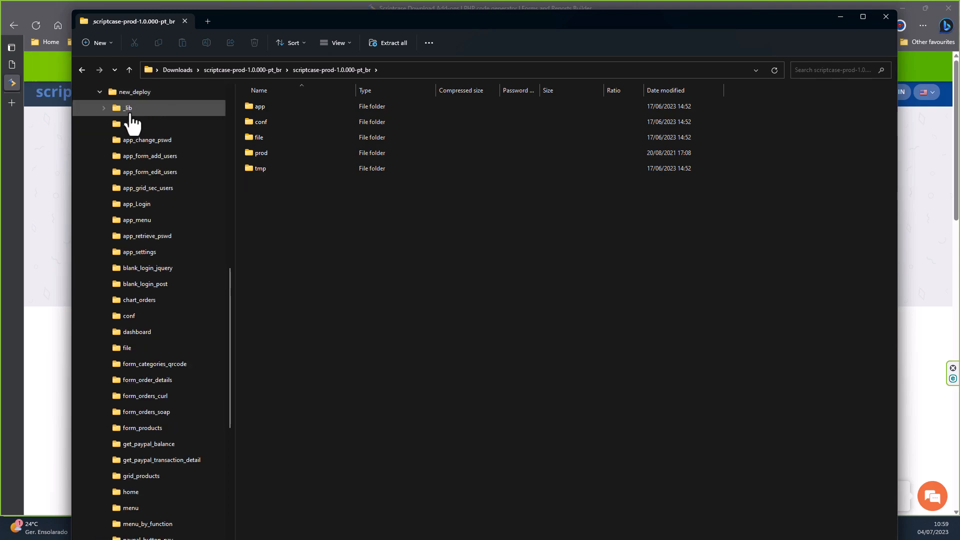
# Select the app, conf, file, prod and tmp folders and drag them onto new_deploy\_lib to copy.
pyautogui.moveTo(294, 213); pyautogui.dragTo(252, 105)
pyautogui.moveTo(262, 140); pyautogui.dragTo(131, 112)
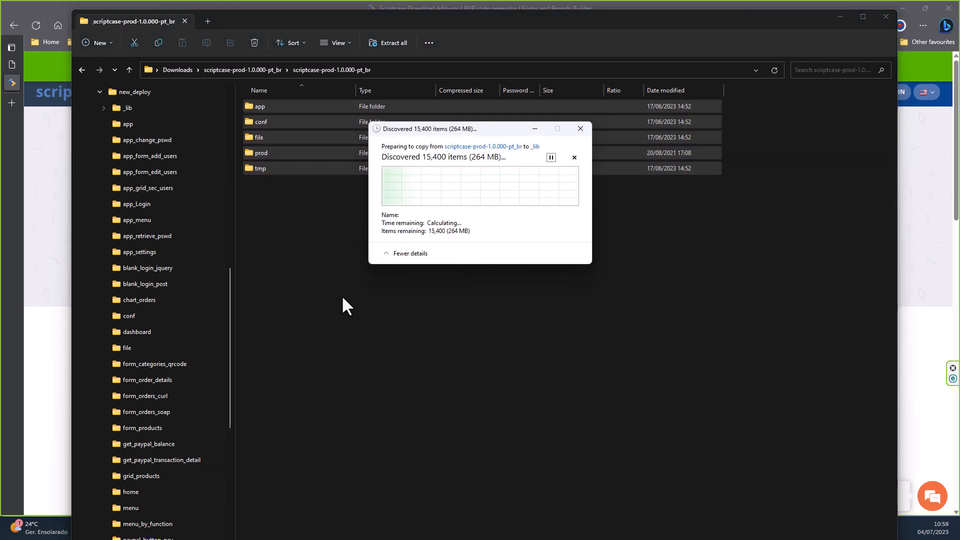